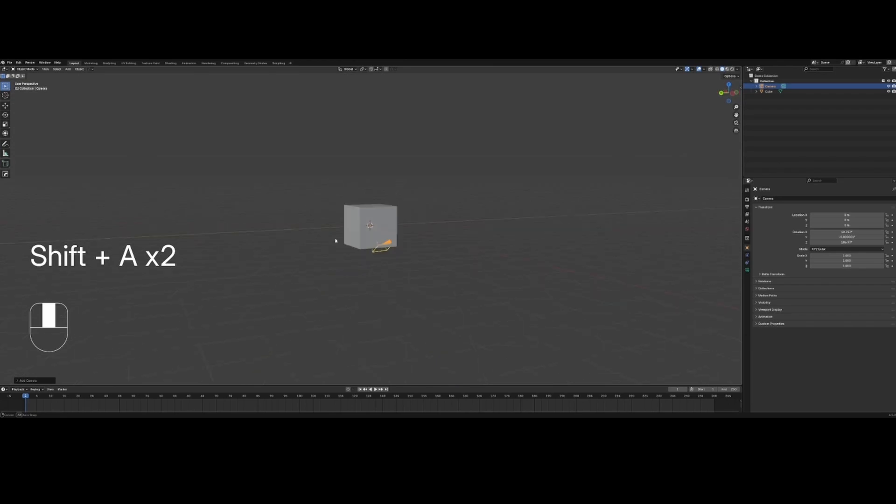
Step: Reset the camera's rotation to 0° on all three axes
{"action": "scroll", "coordinate": [367, 250], "scroll_direction": "up", "scroll_amount": 4}
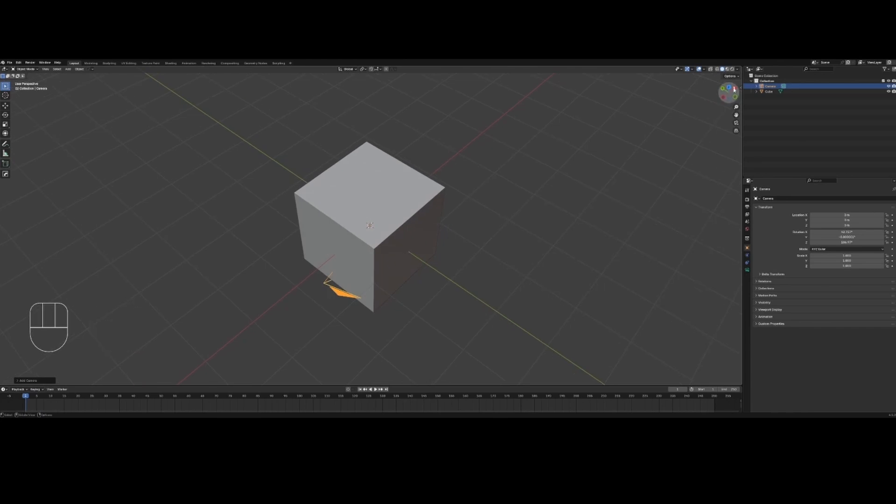
{"action": "key", "text": "n"}
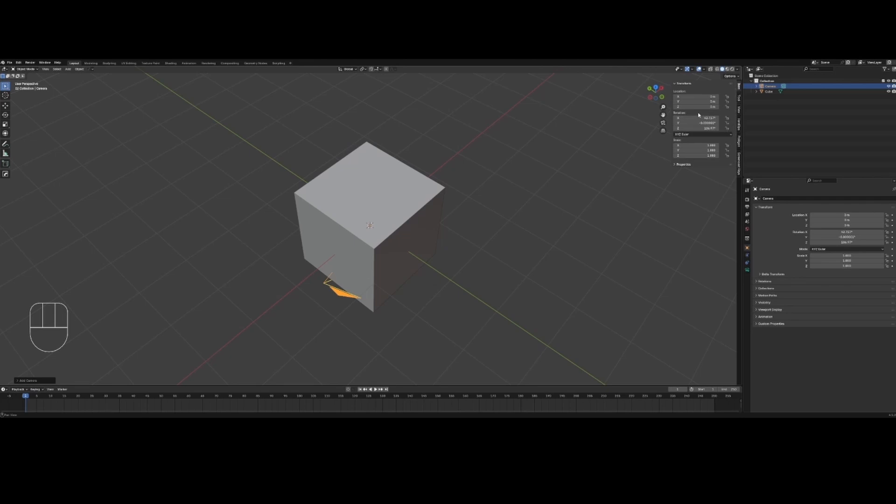
{"action": "mouse_move", "coordinate": [692, 118]}
{"action": "left_mouse_down"}
{"action": "mouse_move", "coordinate": [693, 128]}
{"action": "mouse_move", "coordinate": [693, 118]}
{"action": "left_mouse_up"}
{"action": "type", "text": "0"}
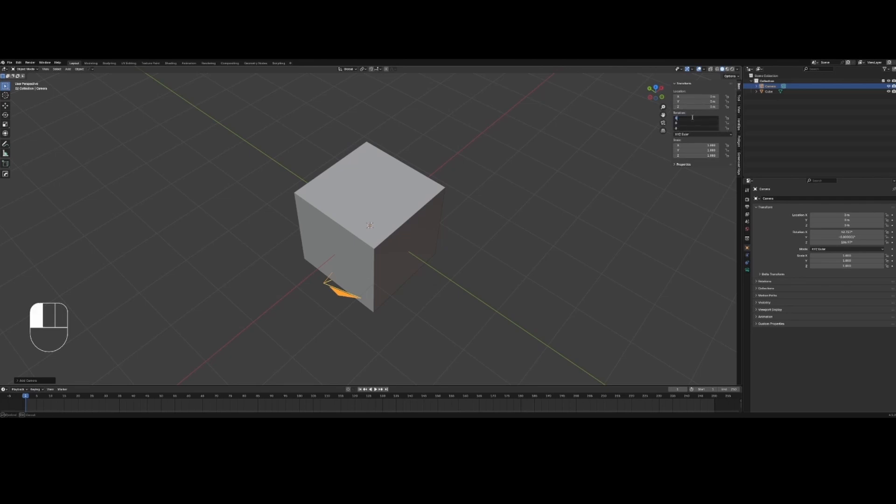
{"action": "key", "text": "Return"}
{"action": "middle_click_drag", "start_coordinate": [416, 271], "coordinate": [404, 249]}
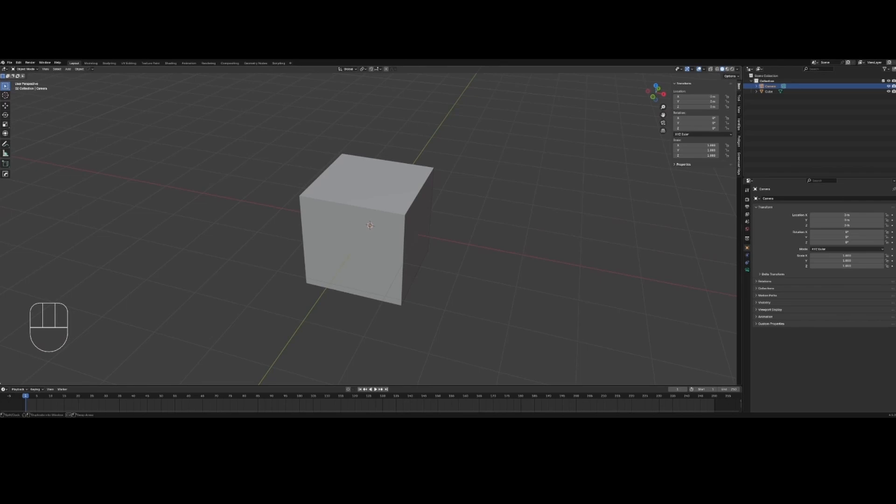
Step: Split the 3D viewport into two side-by-side views, with one looking through the camera and the other showing the scene in perspective
{"action": "left_click_drag", "start_coordinate": [5, 380], "coordinate": [373, 336]}
{"action": "middle_click_drag", "start_coordinate": [137, 205], "coordinate": [183, 222]}
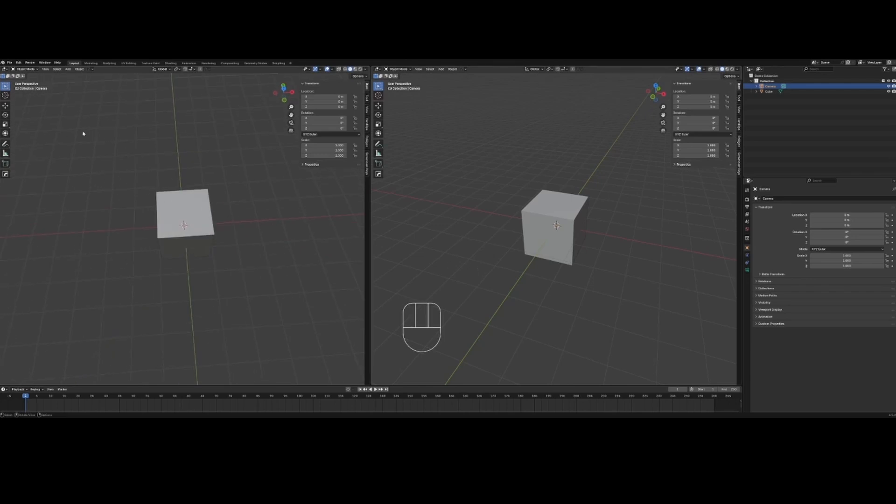
{"action": "mouse_move", "coordinate": [260, 216]}
{"action": "middle_mouse_down"}
{"action": "mouse_move", "coordinate": [250, 246]}
{"action": "mouse_move", "coordinate": [256, 203]}
{"action": "middle_mouse_up"}
{"action": "key", "text": "KP_0"}
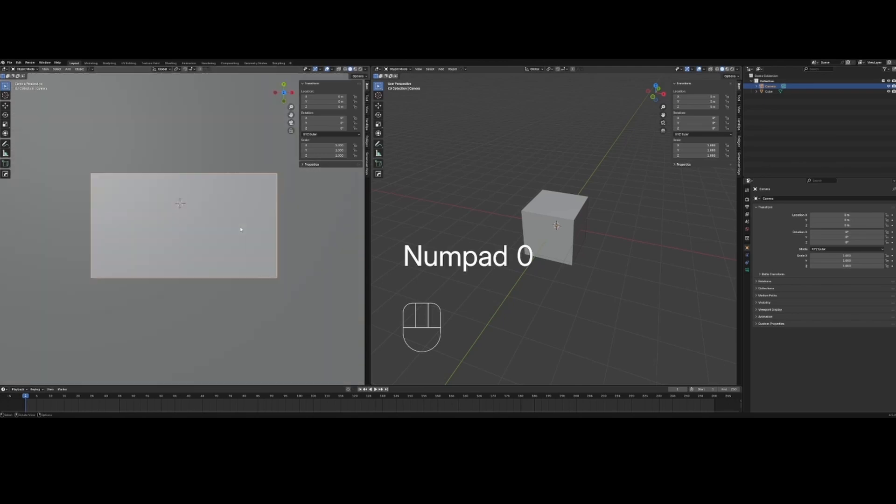
{"action": "middle_click_drag", "start_coordinate": [669, 254], "coordinate": [578, 245]}
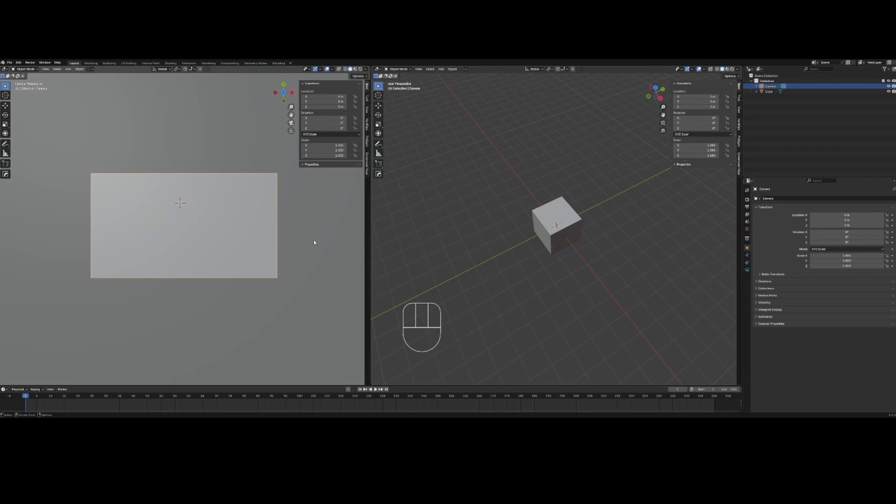
{"action": "middle_click_drag", "start_coordinate": [616, 258], "coordinate": [616, 233]}
Step: Rotate the camera 90° around the global X axis so it faces horizontally
{"action": "key", "text": "r"}
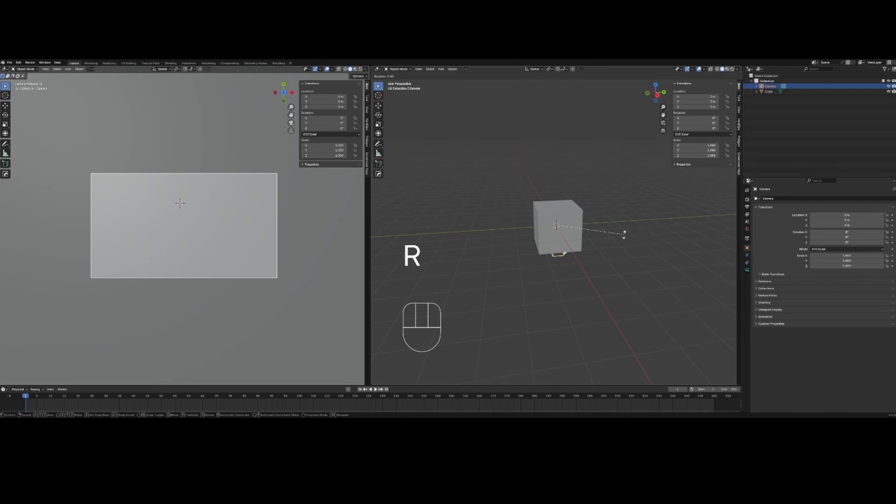
{"action": "type", "text": "yx90"}
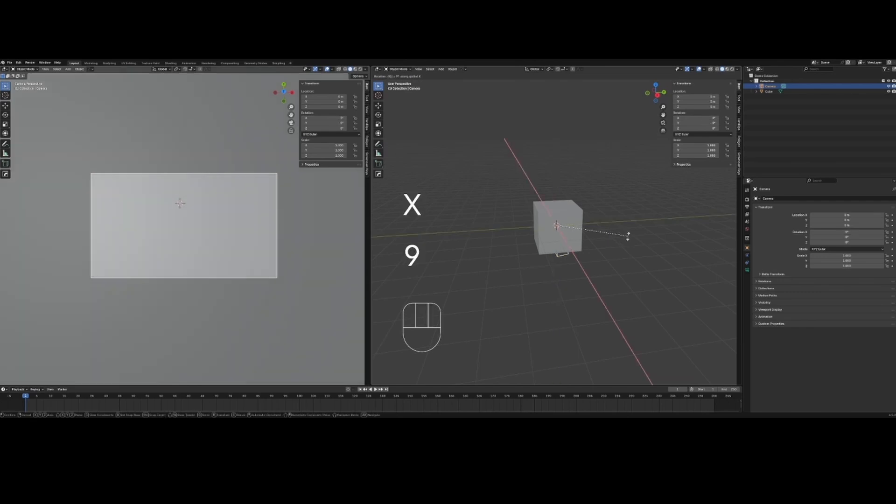
{"action": "left_click", "coordinate": [628, 237]}
{"action": "middle_click_drag", "start_coordinate": [645, 241], "coordinate": [640, 246]}
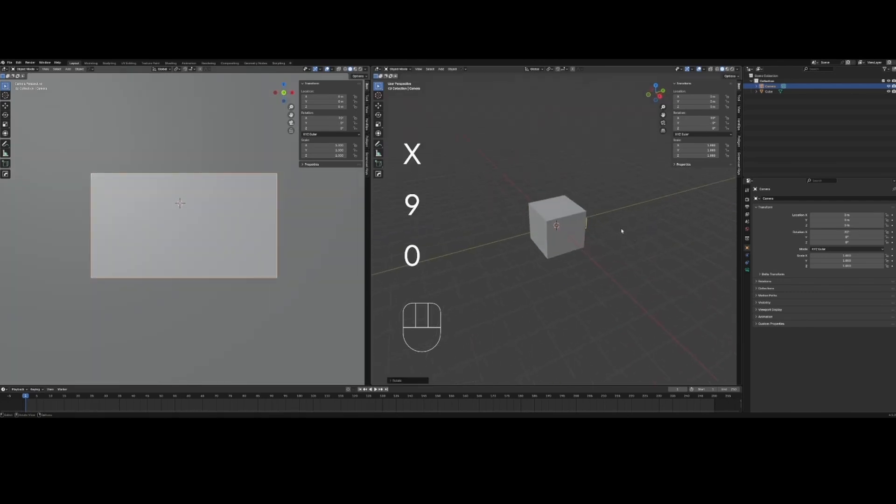
Step: Move the camera backward along the global Y axis until the whole cube fits inside the camera frame
{"action": "key", "text": "g"}
{"action": "key", "text": "y"}
{"action": "left_click", "coordinate": [531, 238]}
{"action": "key", "text": "g"}
{"action": "key", "text": "y"}
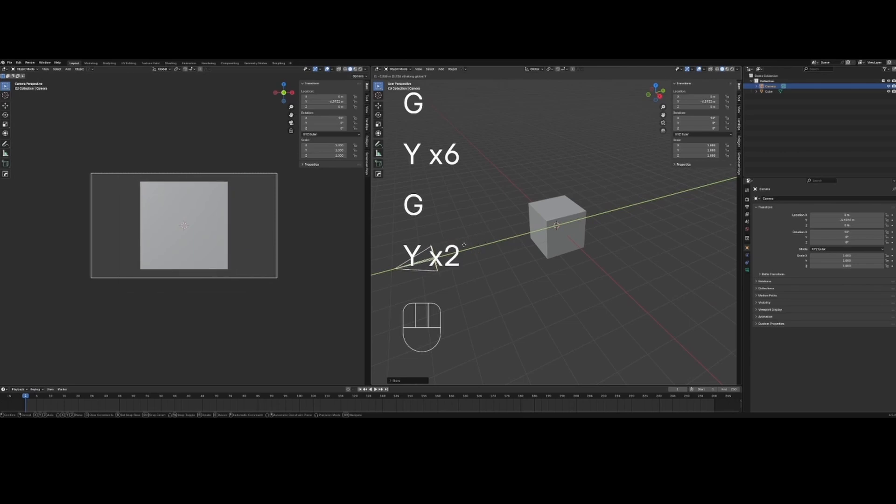
{"action": "key", "text": "y"}
{"action": "key", "text": "y"}
{"action": "key", "text": "y"}
{"action": "left_click", "coordinate": [464, 244]}
{"action": "middle_click_drag", "start_coordinate": [464, 245], "coordinate": [608, 257]}
Step: Try rotating the camera freely with trackball rotation and around the global Z axis
{"action": "key", "text": "r"}
{"action": "key", "text": "r"}
{"action": "key", "text": "r"}
{"action": "key", "text": "r"}
{"action": "key", "text": "r"}
{"action": "key", "text": "r"}
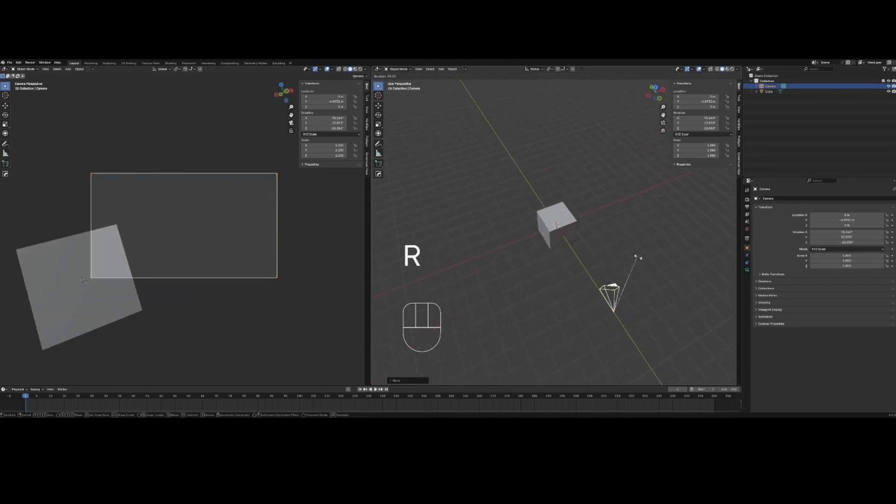
{"action": "key", "text": "z"}
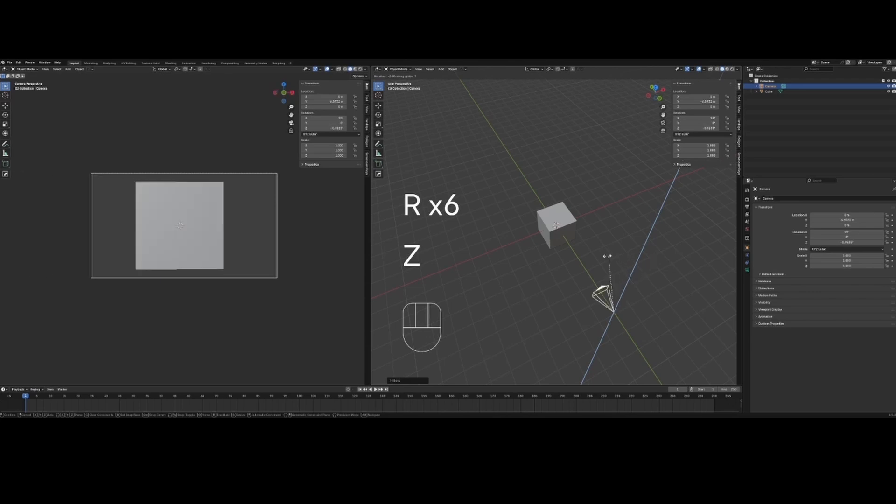
{"action": "right_click", "coordinate": [607, 259]}
Step: Add a cube-shaped empty at the world origin and scale it slightly larger than the mesh cube
{"action": "middle_click_drag", "start_coordinate": [599, 259], "coordinate": [575, 251]}
{"action": "key", "text": "shift+a"}
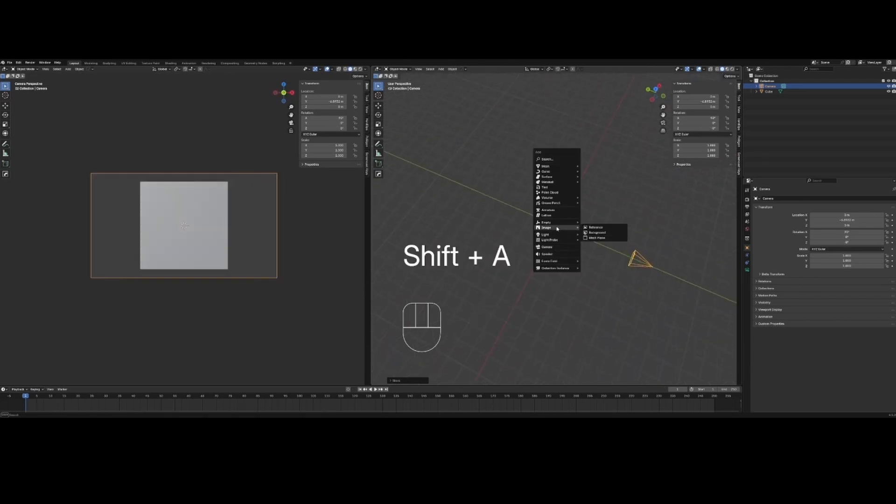
{"action": "mouse_move", "coordinate": [562, 223]}
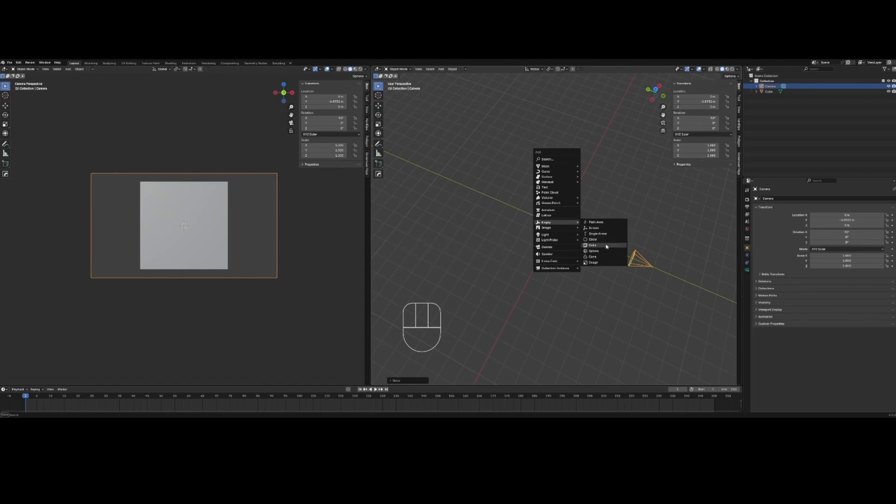
{"action": "left_click", "coordinate": [606, 247]}
{"action": "key", "text": "s"}
{"action": "left_click", "coordinate": [610, 240]}
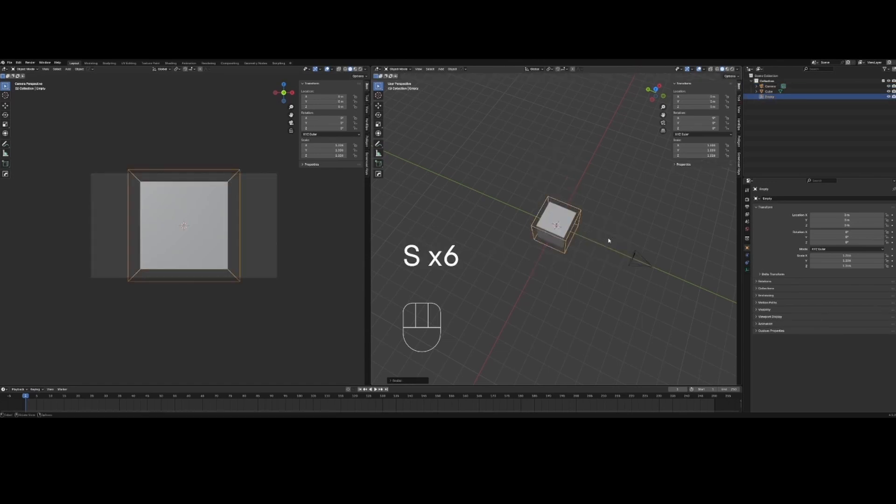
Step: Parent the camera to the cube empty using Object (Keep Transform)
{"action": "left_click", "coordinate": [630, 252]}
{"action": "left_click", "coordinate": [602, 230], "text": "shift"}
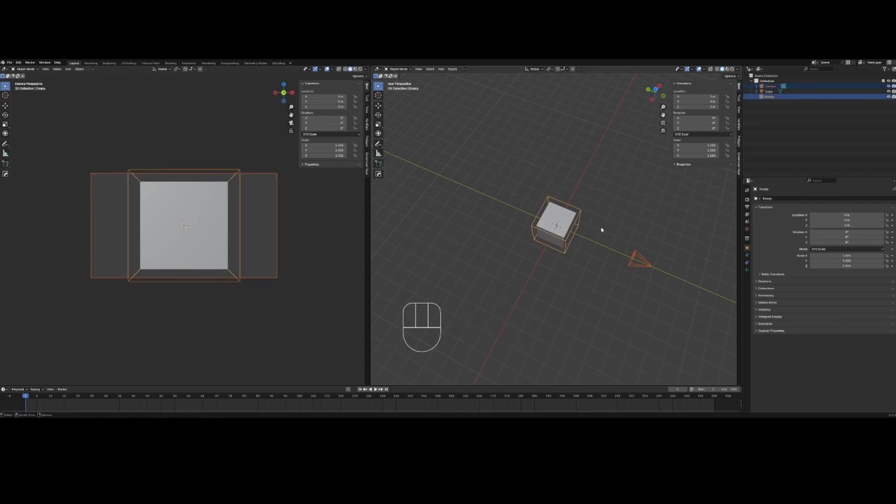
{"action": "key", "text": "ctrl+p"}
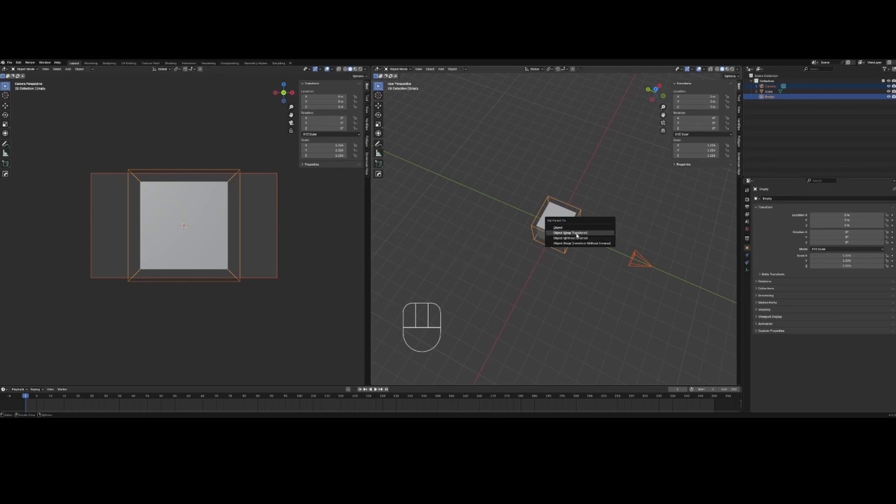
{"action": "left_click", "coordinate": [577, 236]}
Step: Try rotating only the empty around the global Z axis so the parented camera orbits the cube
{"action": "left_click", "coordinate": [581, 218]}
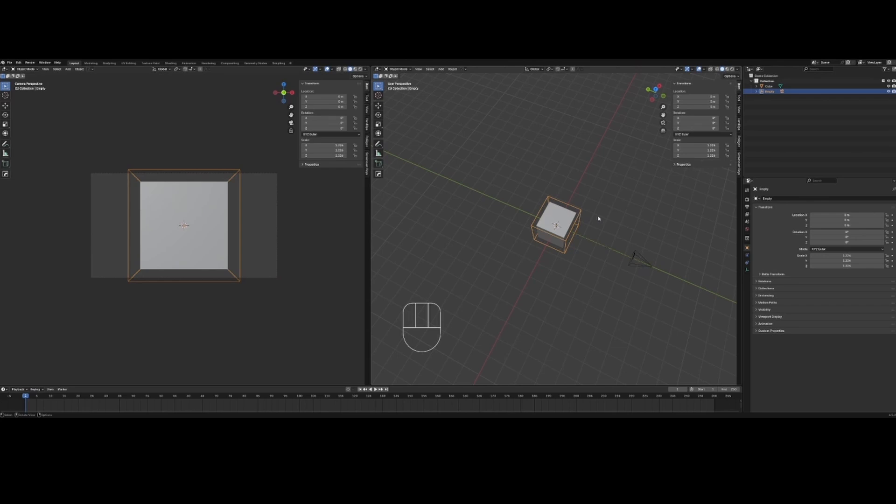
{"action": "key", "text": "r"}
{"action": "key", "text": "z"}
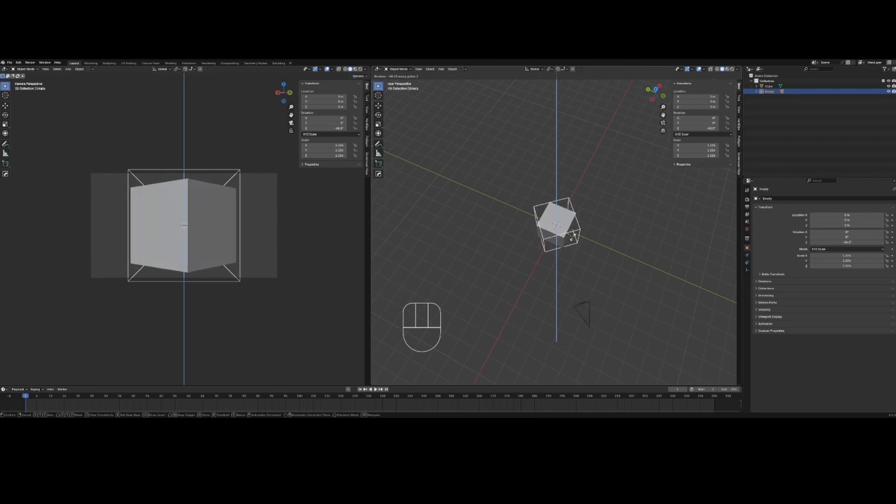
{"action": "right_click", "coordinate": [596, 237]}
Step: Try moving and rotating the parented camera on its own
{"action": "left_click", "coordinate": [634, 252]}
{"action": "left_click", "coordinate": [634, 252]}
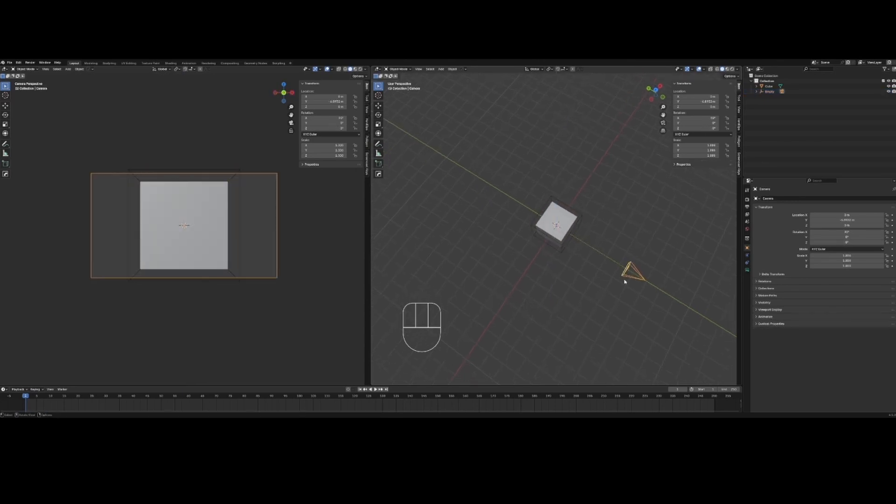
{"action": "key", "text": "g"}
{"action": "key", "text": "r"}
{"action": "right_click", "coordinate": [628, 280]}
{"action": "key", "text": "ctrl+z"}
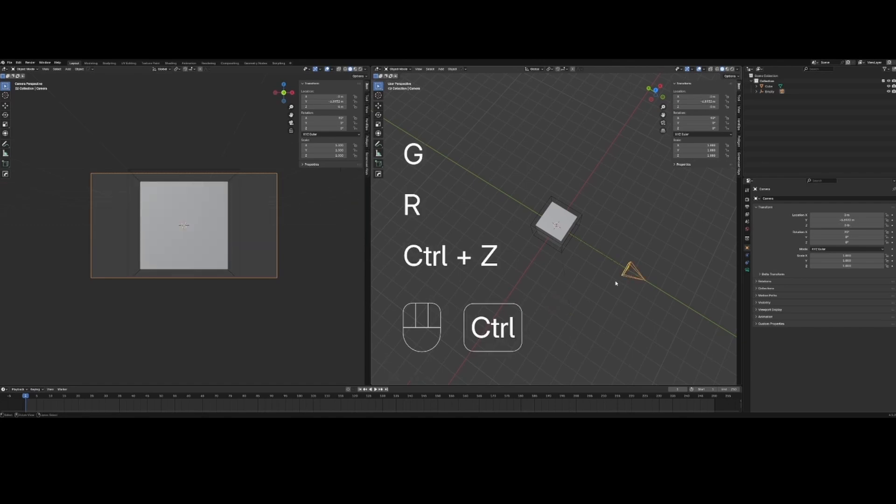
Step: Select the cube empty and rotate it around the global Z axis to orbit the parented camera
{"action": "left_click", "coordinate": [574, 226]}
{"action": "key", "text": "r"}
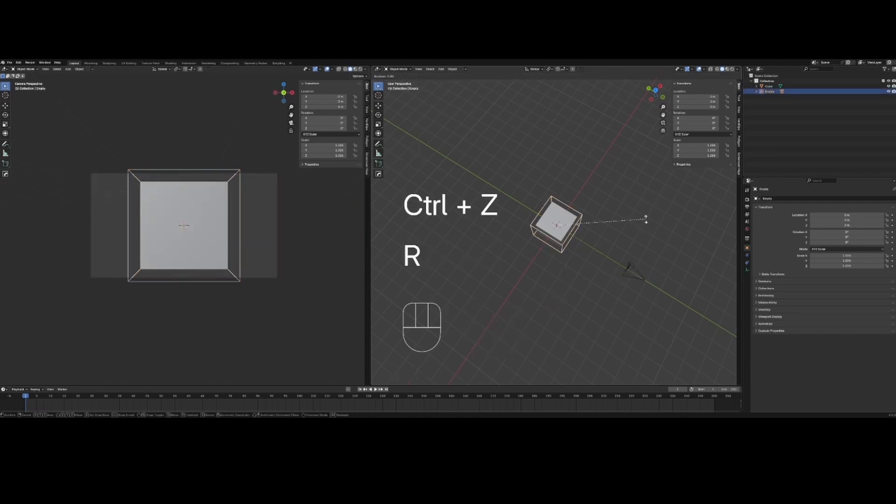
{"action": "key", "text": "z"}
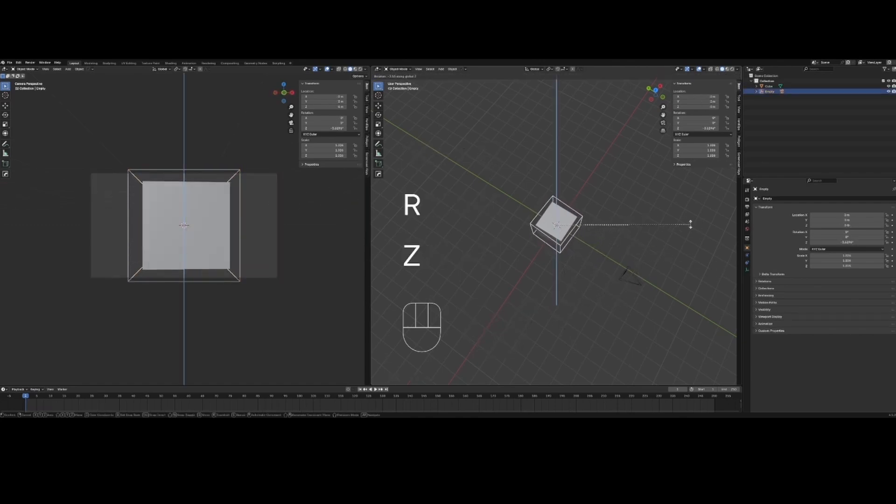
{"action": "left_click", "coordinate": [672, 219]}
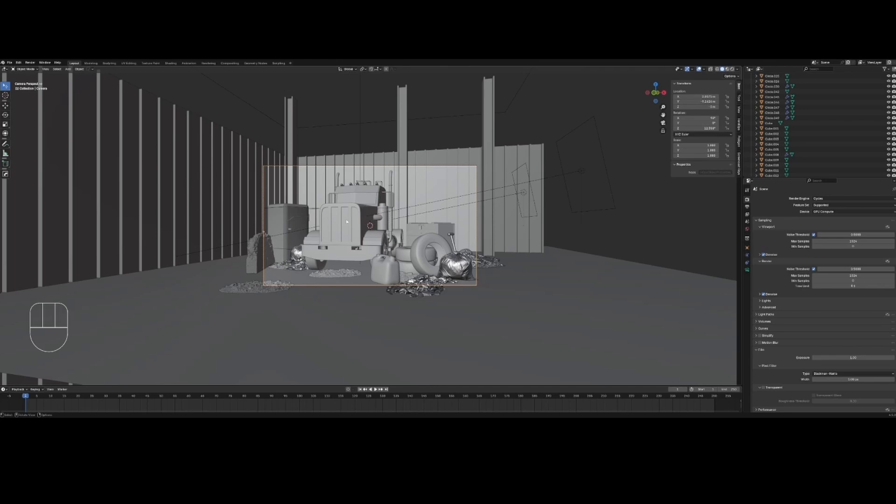
Step: Examine the camera's placement in the truck scene from outside and return to the camera's view
{"action": "scroll", "coordinate": [389, 228], "scroll_direction": "down", "scroll_amount": 3}
{"action": "middle_click_drag", "start_coordinate": [522, 238], "coordinate": [527, 268]}
{"action": "scroll", "coordinate": [467, 252], "scroll_direction": "down", "scroll_amount": 8}
{"action": "middle_click_drag", "start_coordinate": [418, 242], "coordinate": [443, 258]}
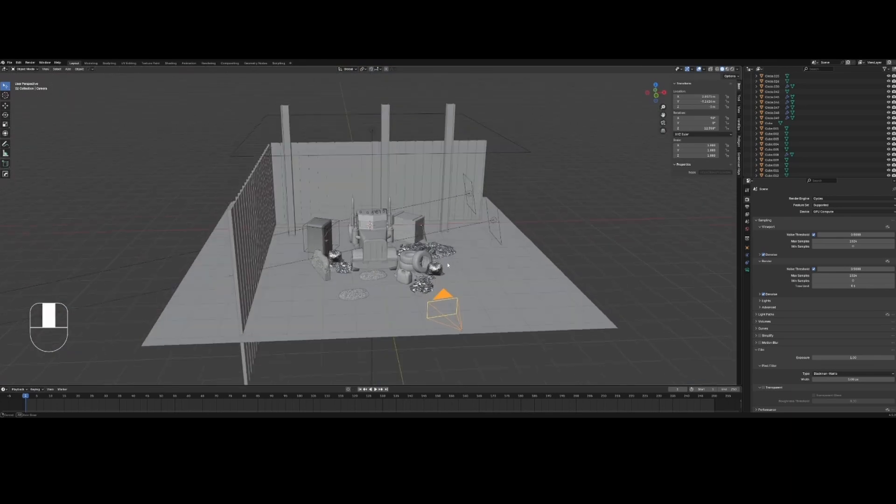
{"action": "middle_click_drag", "start_coordinate": [433, 304], "coordinate": [454, 329]}
{"action": "middle_click_drag", "start_coordinate": [442, 276], "coordinate": [421, 248]}
{"action": "scroll", "coordinate": [420, 247], "scroll_direction": "up", "scroll_amount": 3}
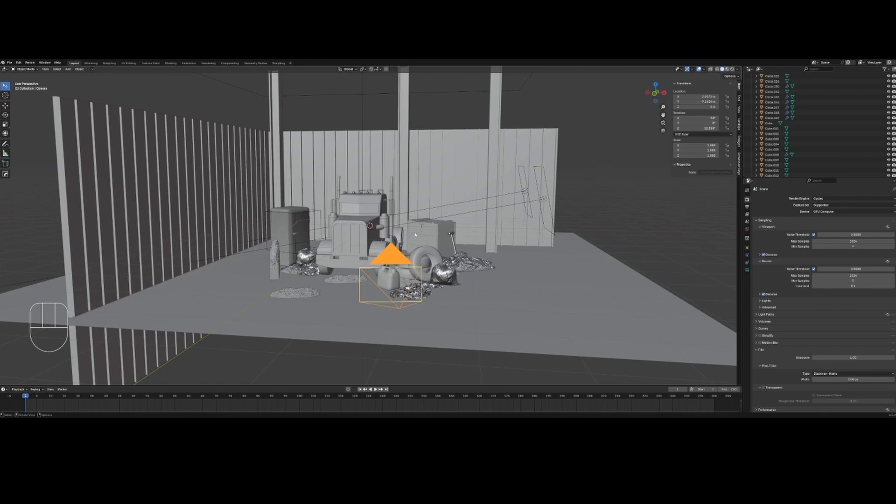
{"action": "key", "text": "KP_0"}
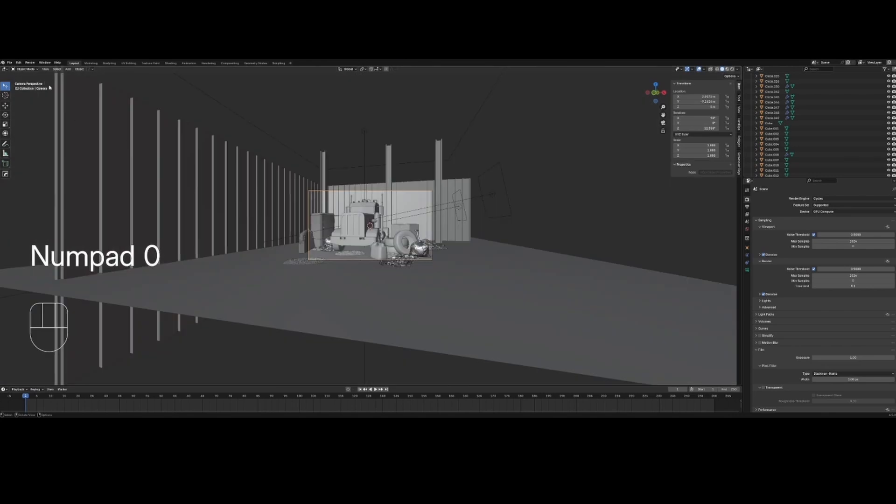
{"action": "scroll", "coordinate": [185, 149], "scroll_direction": "up", "scroll_amount": 2}
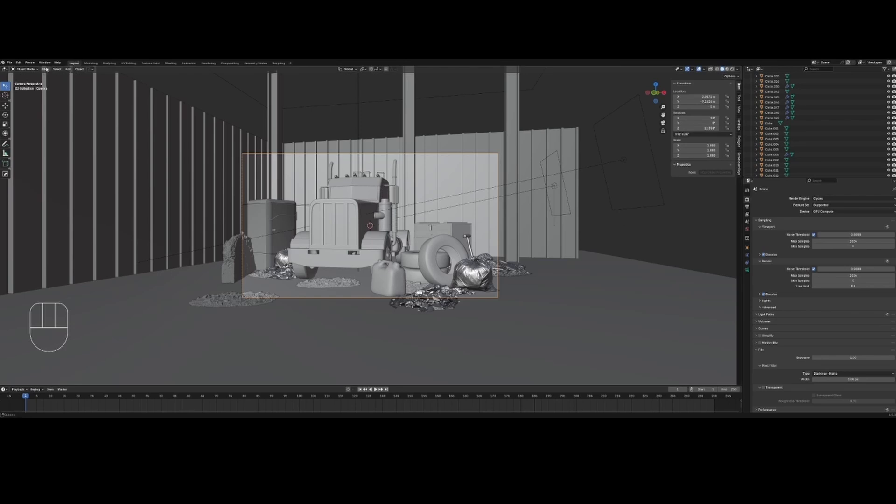
Step: Start Walk Navigation in the camera view and walk the camera around to the front corner of the truck beside the tires
{"action": "left_click_drag", "start_coordinate": [46, 69], "coordinate": [139, 245]}
{"action": "key", "text": "a"}
{"action": "key", "text": "w"}
{"action": "key", "text": "w"}
{"action": "key", "text": "d"}
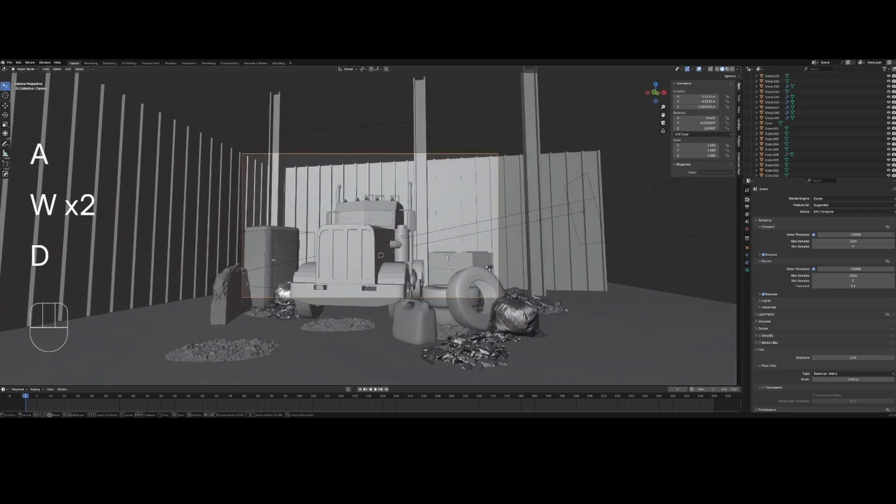
{"action": "key", "text": "d"}
{"action": "key", "text": "d"}
{"action": "key", "text": "d"}
{"action": "key", "text": "d"}
{"action": "key", "text": "d"}
{"action": "key", "text": "d"}
{"action": "key", "text": "d"}
{"action": "key", "text": "d"}
{"action": "key", "text": "d"}
{"action": "key", "text": "d"}
{"action": "key", "text": "d"}
{"action": "key", "text": "d"}
{"action": "key", "text": "d"}
{"action": "key", "text": "d"}
{"action": "key", "text": "d"}
{"action": "key", "text": "d"}
{"action": "key", "text": "d"}
{"action": "key", "text": "d"}
{"action": "key", "text": "d"}
{"action": "key", "text": "d"}
{"action": "key", "text": "w"}
{"action": "key", "text": "a"}
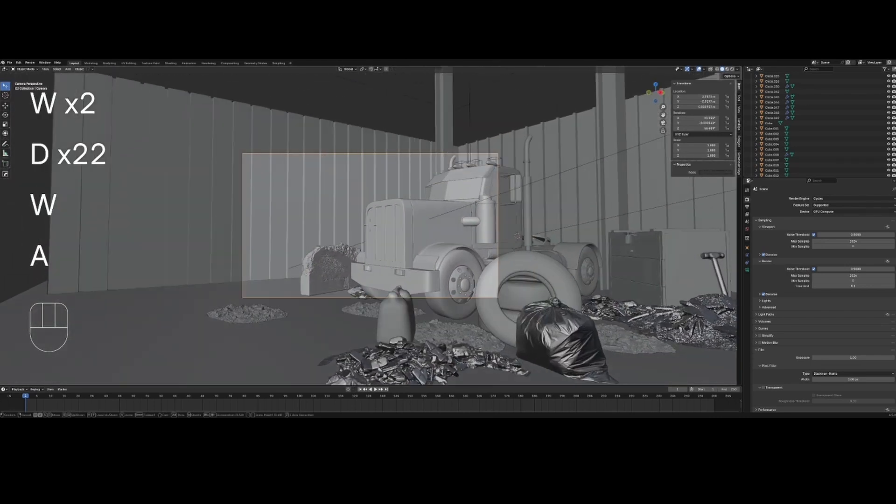
Step: Teleport the camera to the far side of the truck, then walk sideways and backward to frame its front grille and cab
{"action": "key", "text": "w"}
{"action": "key", "text": "space"}
{"action": "key", "text": "s"}
{"action": "key", "text": "d"}
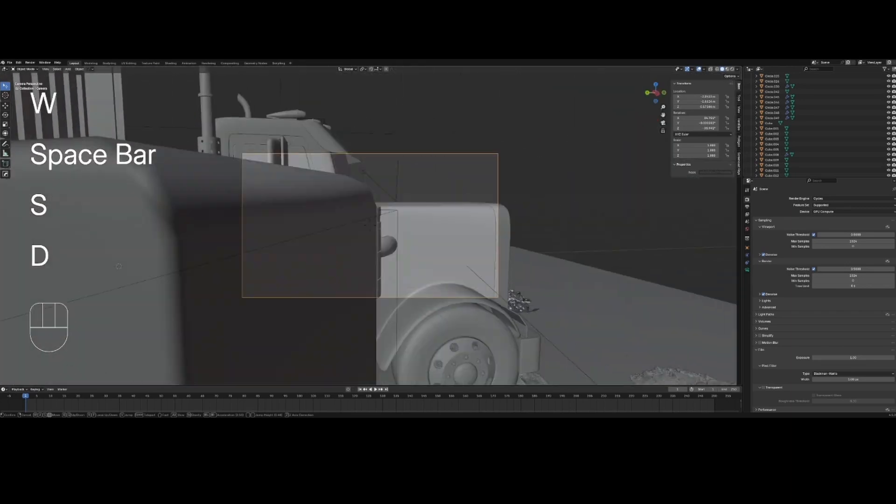
{"action": "key", "text": "d"}
{"action": "key", "text": "d"}
{"action": "key", "text": "d"}
{"action": "key", "text": "d"}
{"action": "key", "text": "d"}
{"action": "key", "text": "d"}
{"action": "key", "text": "d"}
{"action": "key", "text": "d"}
{"action": "key", "text": "d"}
{"action": "key", "text": "d"}
{"action": "key", "text": "d"}
{"action": "key", "text": "d"}
{"action": "key", "text": "d"}
{"action": "key", "text": "d"}
{"action": "key", "text": "d"}
{"action": "key", "text": "s"}
{"action": "key", "text": "s"}
{"action": "key", "text": "s"}
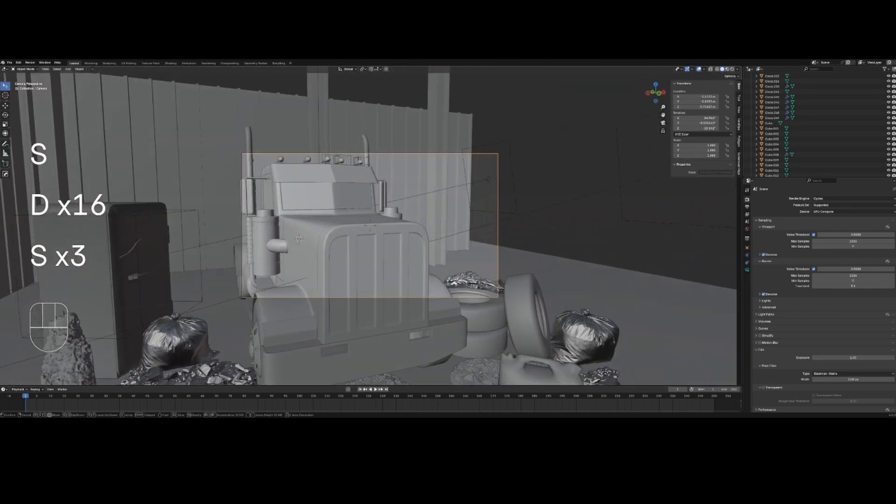
Step: Teleport the camera to the truck's side and walk it back and sideways to frame the cab, fuel tank and wheels
{"action": "key", "text": "space"}
{"action": "key", "text": "s"}
{"action": "key", "text": "a"}
{"action": "key", "text": "a"}
{"action": "key", "text": "a"}
{"action": "key", "text": "a"}
{"action": "key", "text": "space"}
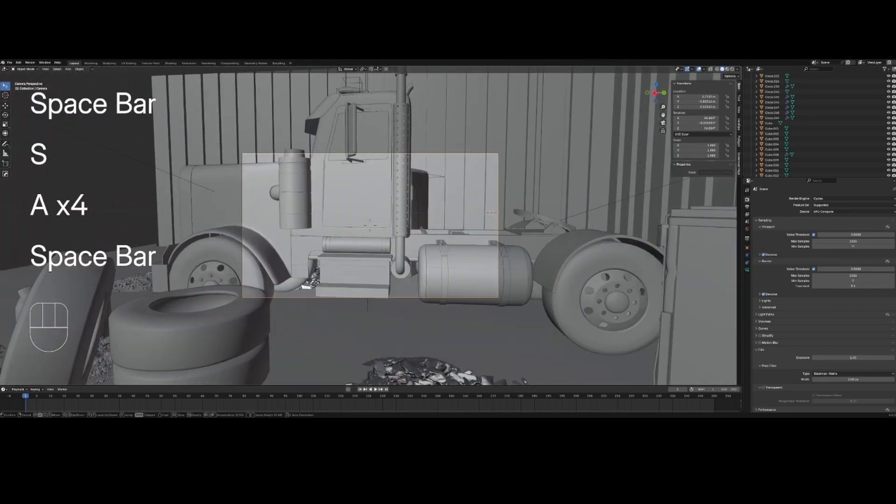
Step: Walk the camera backward, then teleport it close to the cab's side to frame the cylindrical air cleaner beside the hood
{"action": "key", "text": "s"}
{"action": "key", "text": "s"}
{"action": "key", "text": "s"}
{"action": "key", "text": "s"}
{"action": "key", "text": "s"}
{"action": "key", "text": "s"}
{"action": "key", "text": "s"}
{"action": "key", "text": "s"}
{"action": "key", "text": "s"}
{"action": "key", "text": "s"}
{"action": "key", "text": "space"}
{"action": "key", "text": "a"}
{"action": "key", "text": "a"}
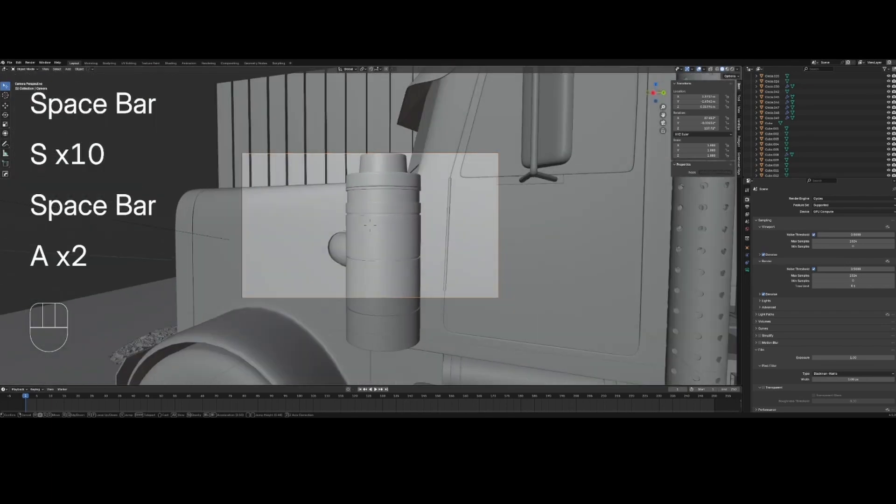
Step: Teleport the camera and walk it sideways to frame a high view looking down on the truck's hood and grille
{"action": "key", "text": "a"}
{"action": "key", "text": "s"}
{"action": "key", "text": "space"}
{"action": "key", "text": "s"}
{"action": "key", "text": "a"}
{"action": "key", "text": "a"}
{"action": "key", "text": "a"}
{"action": "key", "text": "a"}
{"action": "key", "text": "a"}
{"action": "key", "text": "a"}
{"action": "key", "text": "a"}
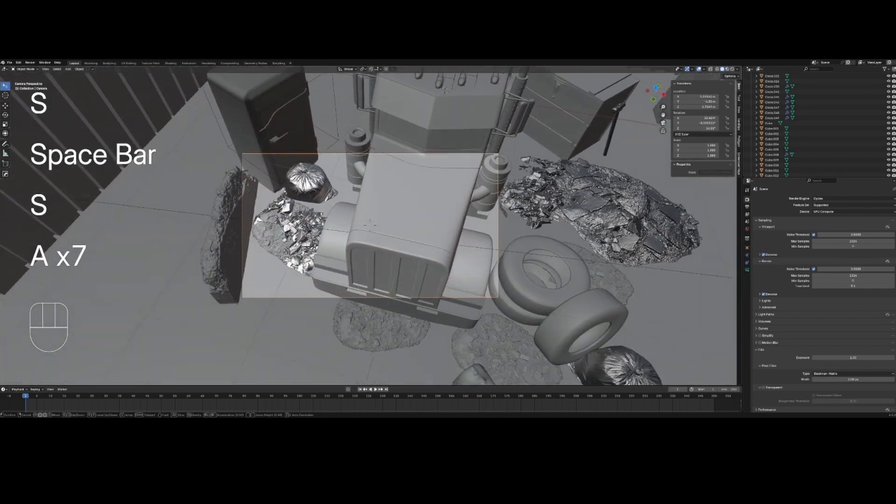
Step: Walk the camera sideways past the truck's front corner to frame the corrugated wall, broken tire and cabinet
{"action": "key", "text": "a"}
{"action": "key", "text": "a"}
{"action": "key", "text": "a"}
{"action": "key", "text": "a"}
{"action": "key", "text": "a"}
{"action": "key", "text": "a"}
{"action": "key", "text": "w"}
{"action": "key", "text": "d"}
{"action": "key", "text": "d"}
{"action": "key", "text": "d"}
{"action": "key", "text": "d"}
{"action": "key", "text": "d"}
{"action": "key", "text": "d"}
{"action": "key", "text": "a"}
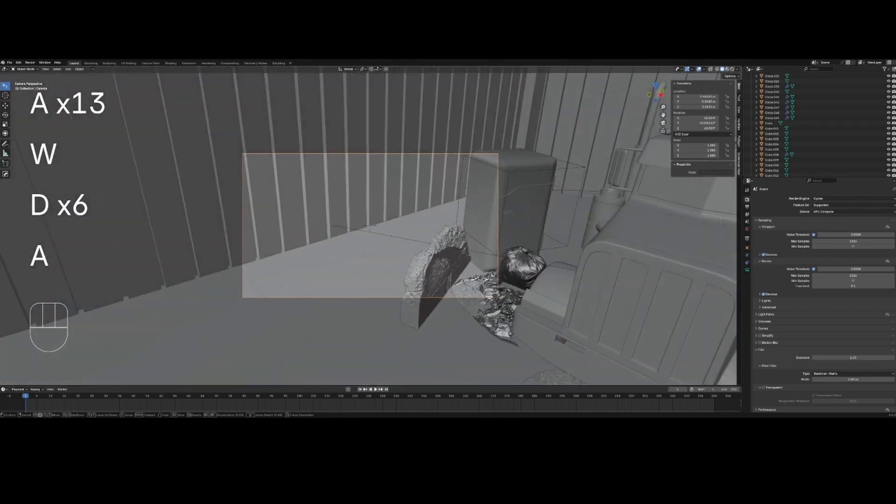
{"action": "key", "text": "a"}
{"action": "key", "text": "a"}
{"action": "key", "text": "s"}
{"action": "key", "text": "w"}
{"action": "key", "text": "d"}
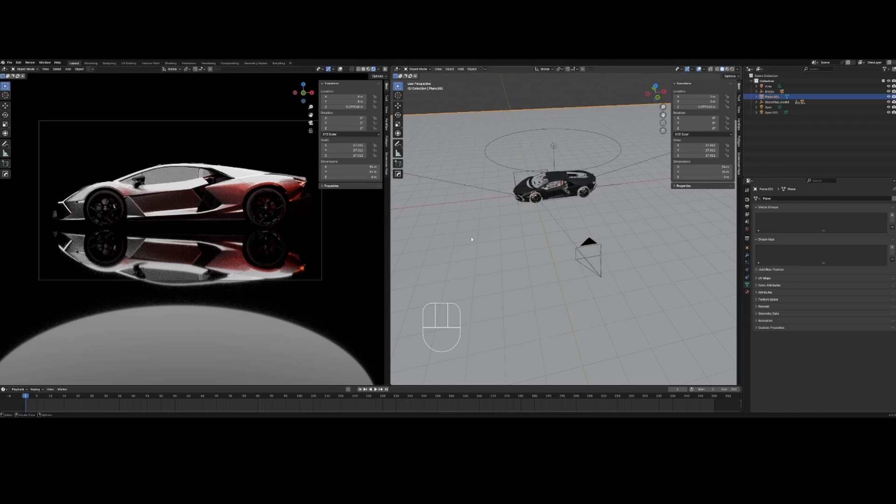
{"action": "right_click", "coordinate": [554, 262]}
{"action": "middle_click_drag", "start_coordinate": [556, 262], "coordinate": [601, 238]}
{"action": "right_click", "coordinate": [601, 238]}
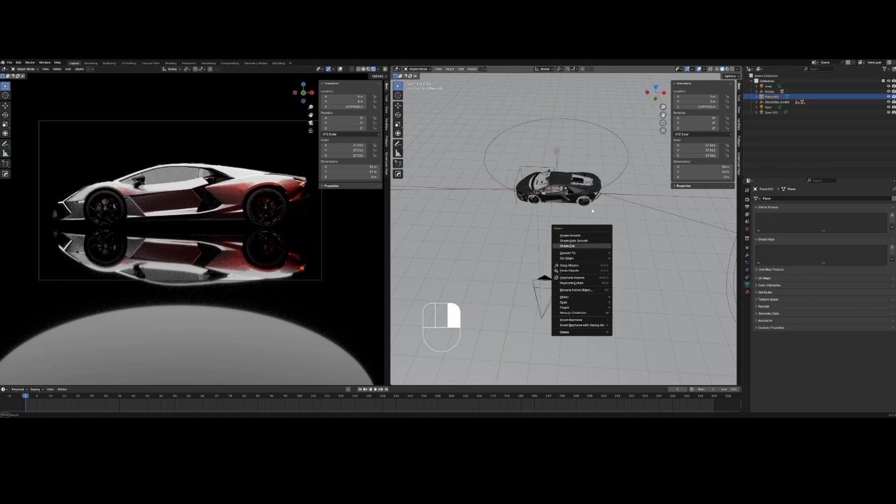
{"action": "middle_click_drag", "start_coordinate": [637, 263], "coordinate": [564, 211]}
{"action": "right_click", "coordinate": [596, 237]}
Step: Delete the area light above the car and the white spot light in front of it
{"action": "left_click", "coordinate": [559, 182]}
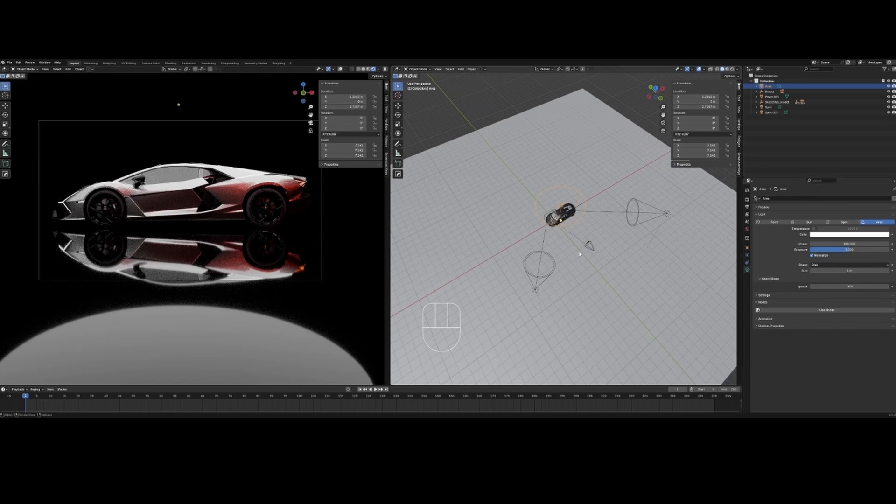
{"action": "middle_click_drag", "start_coordinate": [581, 254], "coordinate": [587, 236]}
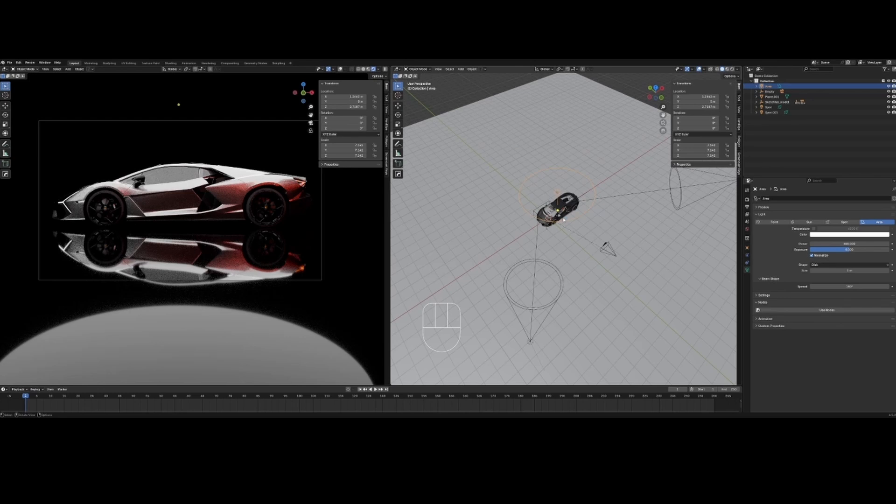
{"action": "left_click", "coordinate": [577, 226]}
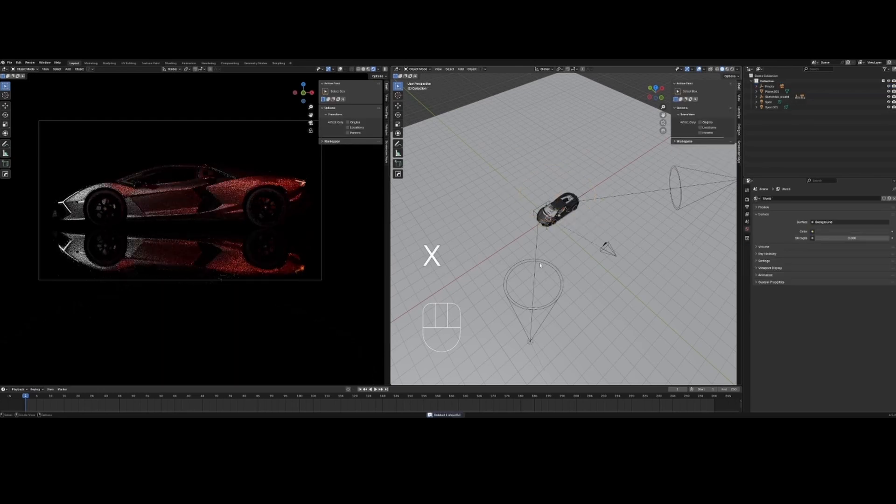
{"action": "left_click", "coordinate": [551, 273]}
{"action": "key", "text": "x"}
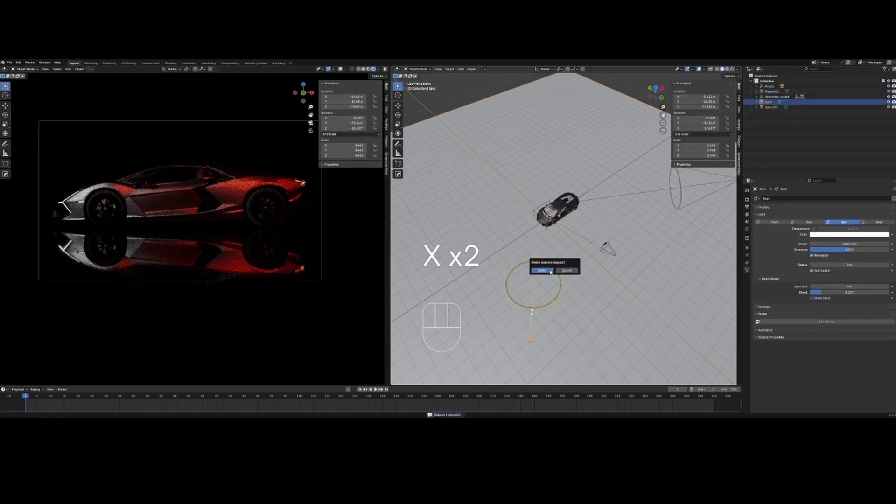
{"action": "left_click", "coordinate": [552, 273]}
Step: Delete the camera and the red spot light behind the car
{"action": "left_click", "coordinate": [607, 250]}
{"action": "key", "text": "x"}
{"action": "left_click", "coordinate": [602, 250]}
{"action": "left_click", "coordinate": [679, 178]}
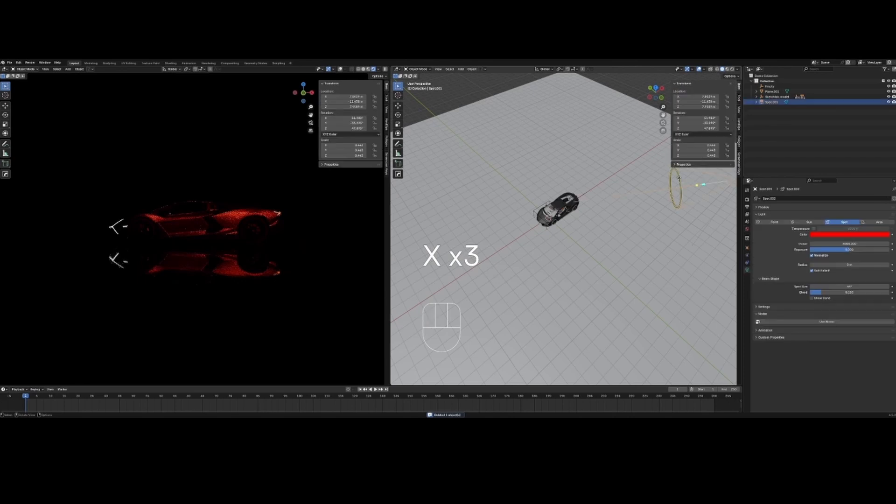
{"action": "key", "text": "x"}
{"action": "left_click", "coordinate": [678, 179]}
Step: Add an area light and raise it along Z to about 2.2 m above the floor
{"action": "scroll", "coordinate": [616, 243], "scroll_direction": "up", "scroll_amount": 4}
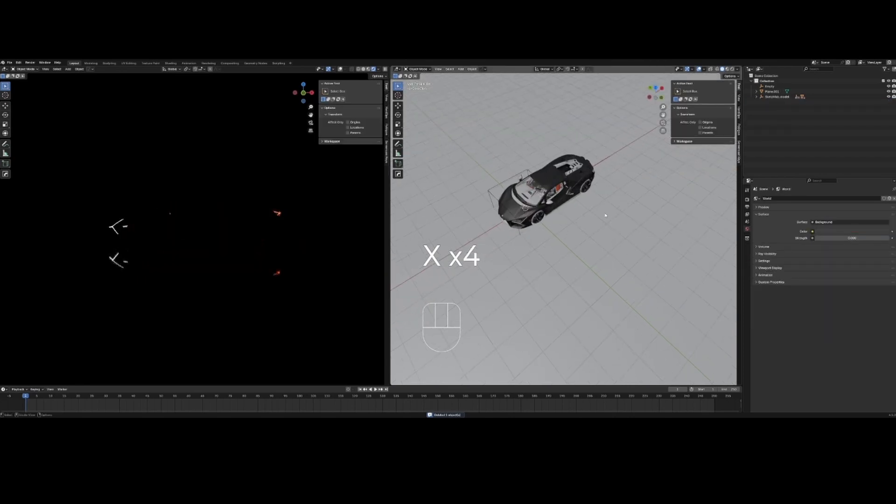
{"action": "middle_click_drag", "start_coordinate": [606, 215], "coordinate": [625, 263], "text": "shift"}
{"action": "key", "text": "shift+a"}
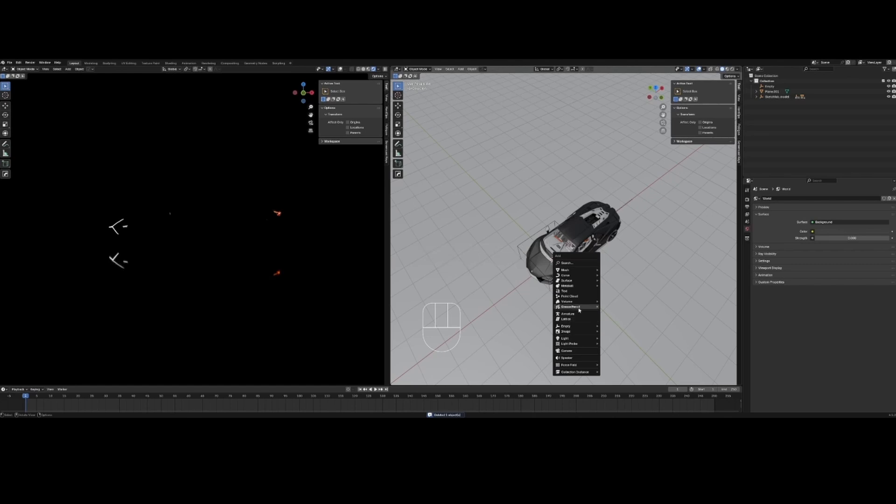
{"action": "mouse_move", "coordinate": [590, 340]}
{"action": "left_click", "coordinate": [615, 358]}
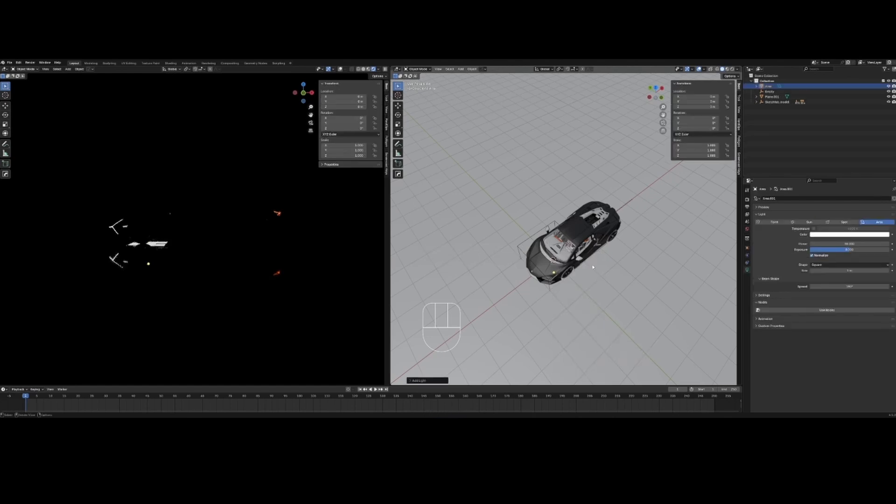
{"action": "key", "text": "g"}
{"action": "key", "text": "z"}
{"action": "key", "text": "z"}
{"action": "key", "text": "z"}
{"action": "key", "text": "z"}
{"action": "left_click", "coordinate": [592, 243]}
Step: Move the area light along X to the car's middle and scale it up to about 4.77
{"action": "middle_click_drag", "start_coordinate": [592, 243], "coordinate": [601, 251]}
{"action": "key", "text": "KP_7"}
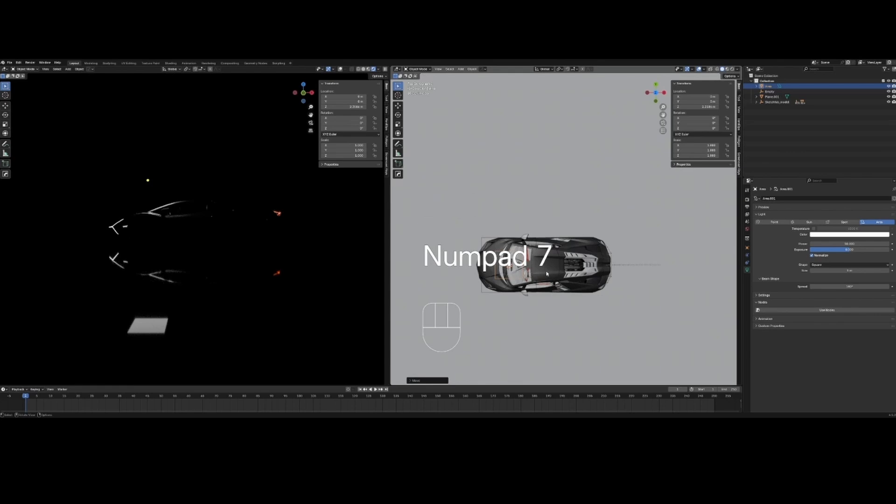
{"action": "key", "text": "g"}
{"action": "key", "text": "x"}
{"action": "left_click", "coordinate": [593, 275]}
{"action": "key", "text": "s"}
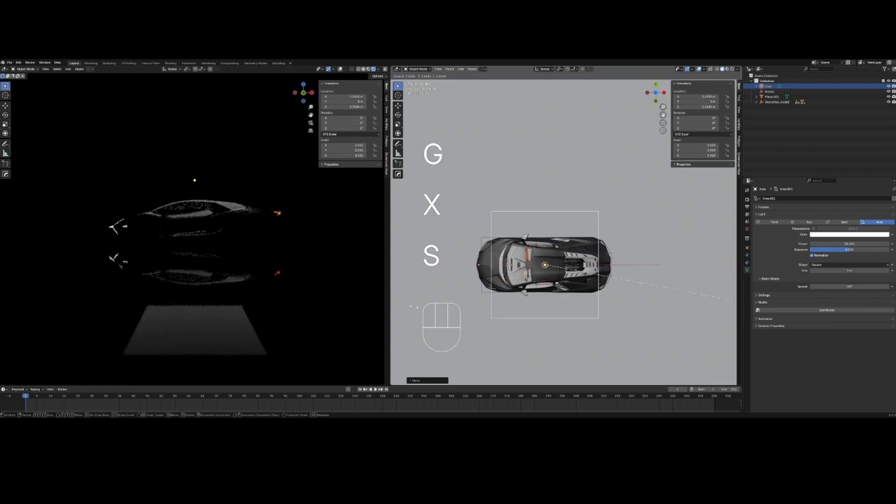
{"action": "key", "text": "s"}
{"action": "key", "text": "s"}
{"action": "key", "text": "s"}
{"action": "left_click", "coordinate": [478, 319]}
Step: Raise the area light a little higher along Z and increase its power
{"action": "middle_click_drag", "start_coordinate": [542, 286], "coordinate": [552, 233]}
{"action": "key", "text": "g"}
{"action": "key", "text": "z"}
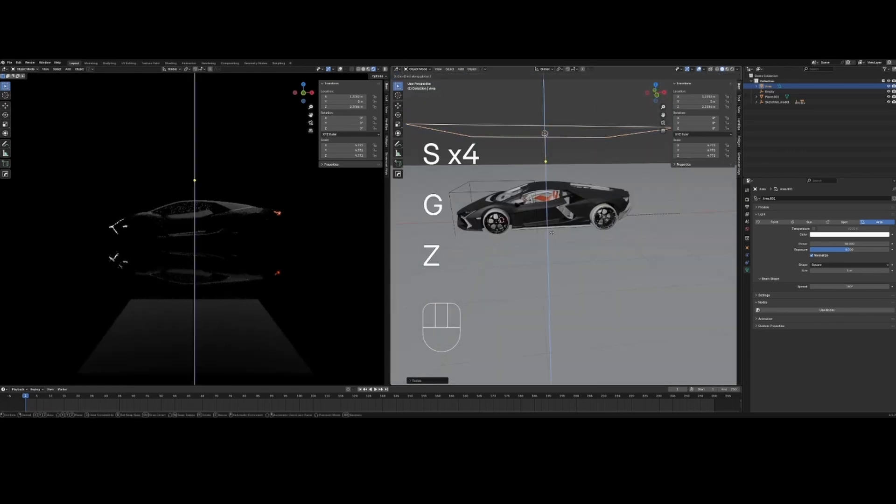
{"action": "key", "text": "z"}
{"action": "key", "text": "z"}
{"action": "key", "text": "z"}
{"action": "left_click", "coordinate": [850, 244]}
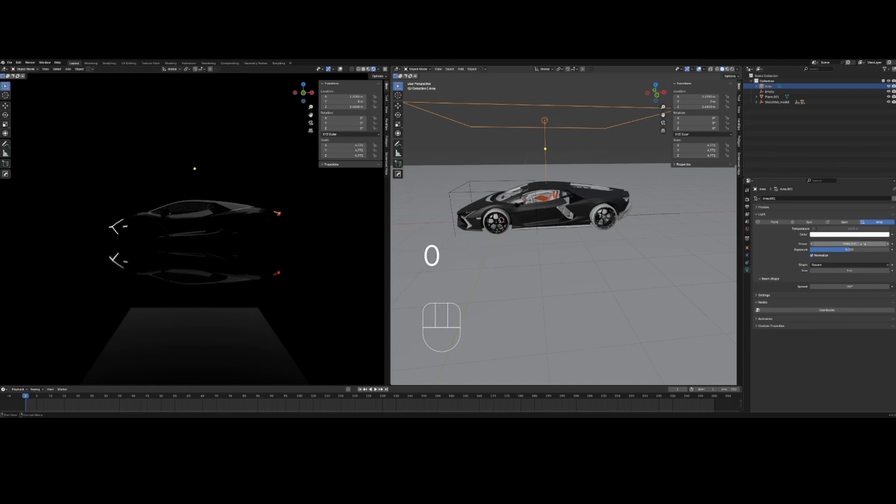
Step: Add a spot light at the scene's origin, near the front of the car
{"action": "scroll", "coordinate": [525, 256], "scroll_direction": "down", "scroll_amount": 2}
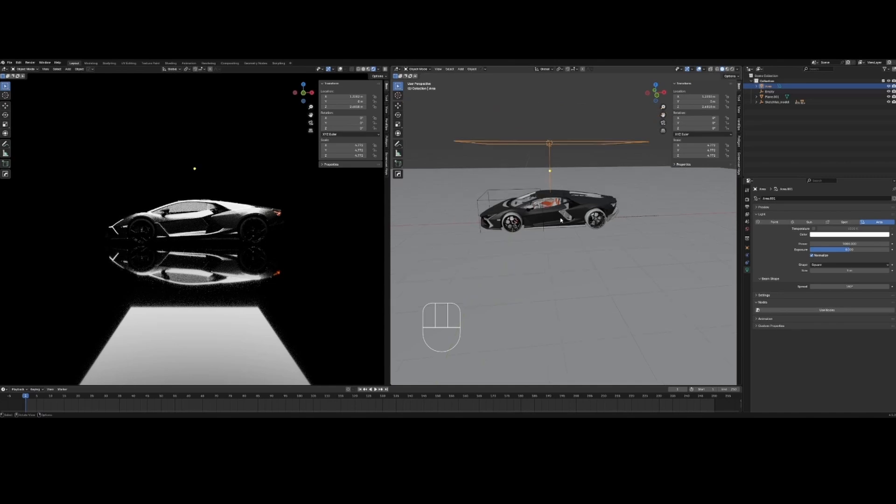
{"action": "middle_click_drag", "start_coordinate": [525, 256], "coordinate": [553, 283]}
{"action": "scroll", "coordinate": [610, 276], "scroll_direction": "down", "scroll_amount": 2}
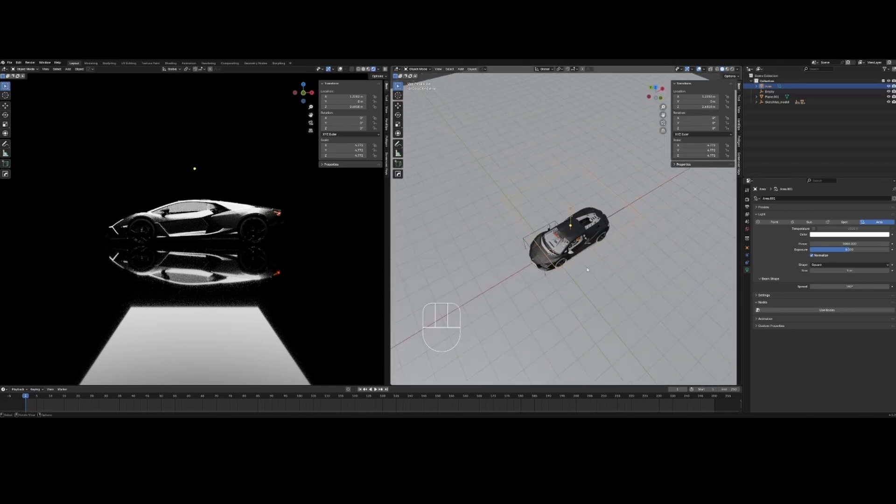
{"action": "key", "text": "shift+a"}
{"action": "mouse_move", "coordinate": [554, 266]}
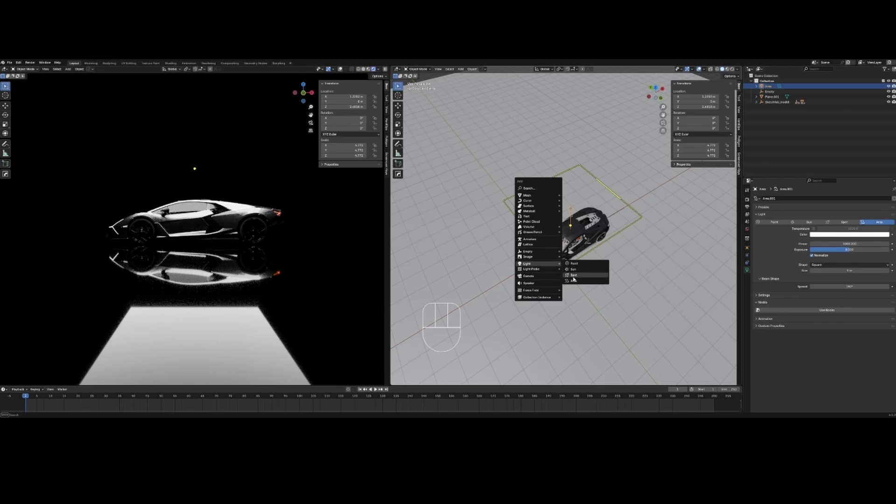
{"action": "left_click", "coordinate": [574, 276]}
{"action": "middle_click_drag", "start_coordinate": [574, 277], "coordinate": [606, 236], "text": "shift"}
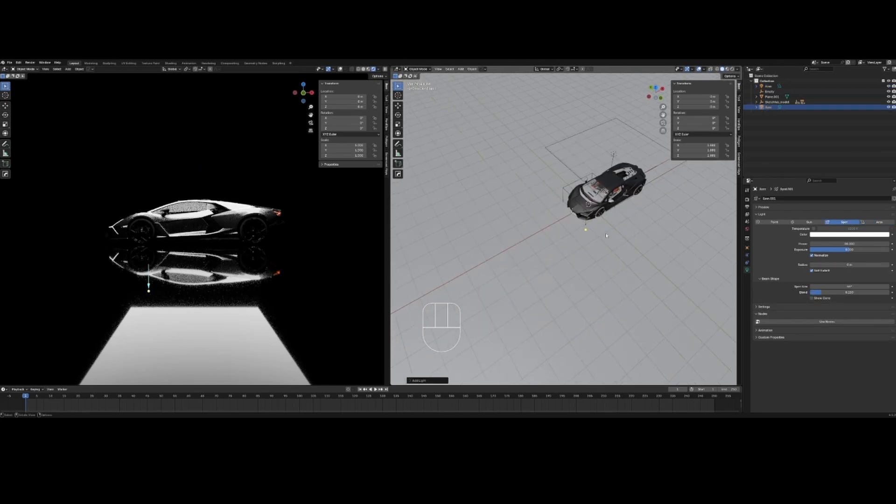
{"action": "key", "text": "z"}
{"action": "key", "text": "z"}
{"action": "key", "text": "z"}
{"action": "key", "text": "z"}
{"action": "key", "text": "z"}
{"action": "key", "text": "z"}
{"action": "right_click", "coordinate": [618, 233]}
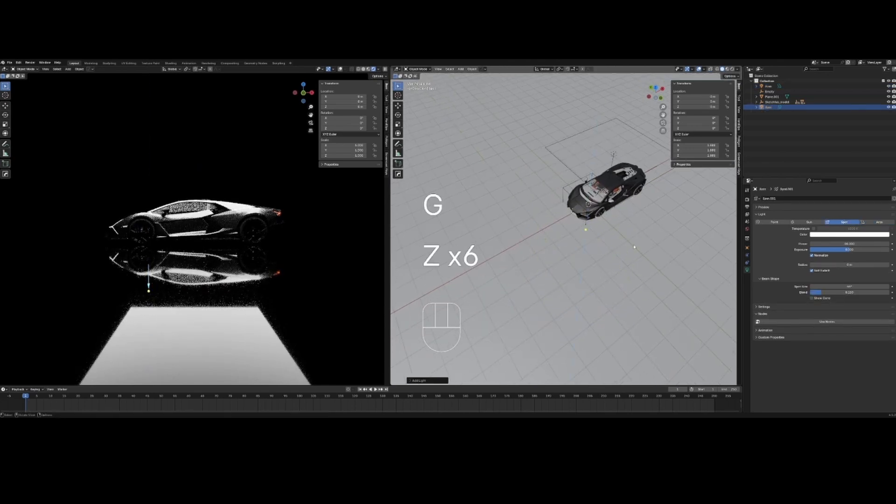
Step: Raise the spot light along Z high above the car and adjust its scale
{"action": "key", "text": "g"}
{"action": "key", "text": "z"}
{"action": "key", "text": "z"}
{"action": "key", "text": "s"}
{"action": "key", "text": "s"}
{"action": "key", "text": "s"}
{"action": "key", "text": "s"}
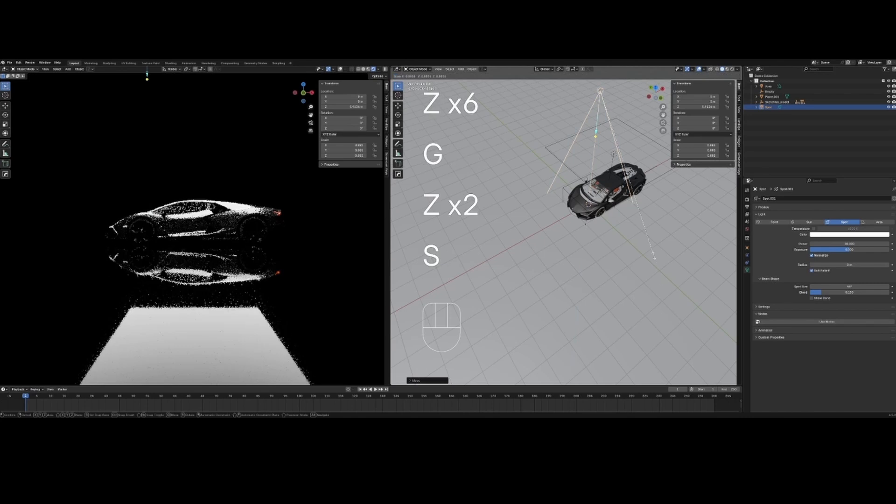
{"action": "left_click", "coordinate": [655, 256]}
Step: From a top-down view, move the spot light diagonally away from the car, ahead of its front and off to its side
{"action": "key", "text": "KP_7"}
{"action": "middle_click_drag", "start_coordinate": [607, 262], "coordinate": [640, 233], "text": "shift"}
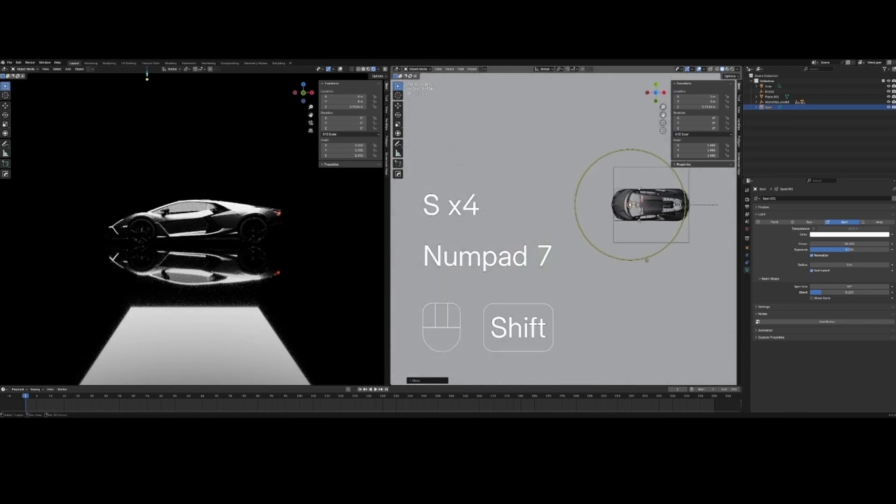
{"action": "key", "text": "g"}
{"action": "key", "text": "g"}
{"action": "key", "text": "g"}
{"action": "key", "text": "g"}
{"action": "key", "text": "g"}
{"action": "key", "text": "g"}
{"action": "left_click", "coordinate": [570, 274]}
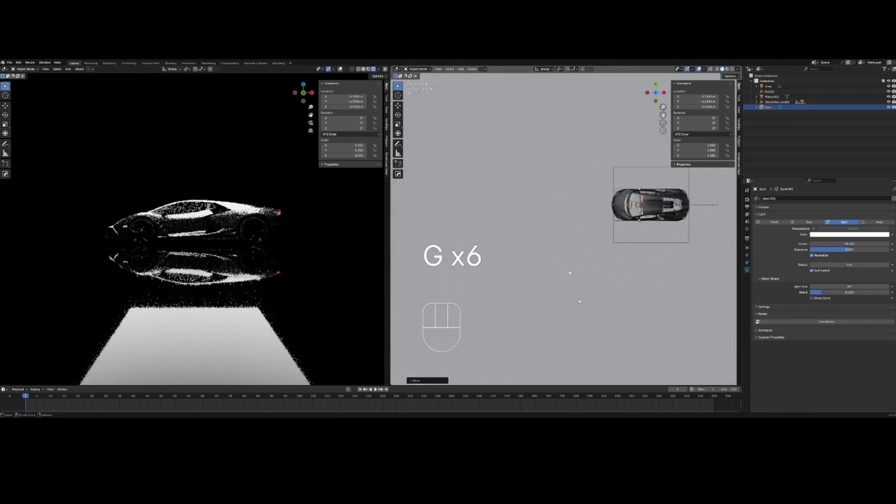
Step: Adjust the spot light's height along Z and scale it down to less than half its size
{"action": "middle_click_drag", "start_coordinate": [570, 274], "coordinate": [614, 276]}
{"action": "key", "text": "g"}
{"action": "key", "text": "g"}
{"action": "key", "text": "z"}
{"action": "key", "text": "z"}
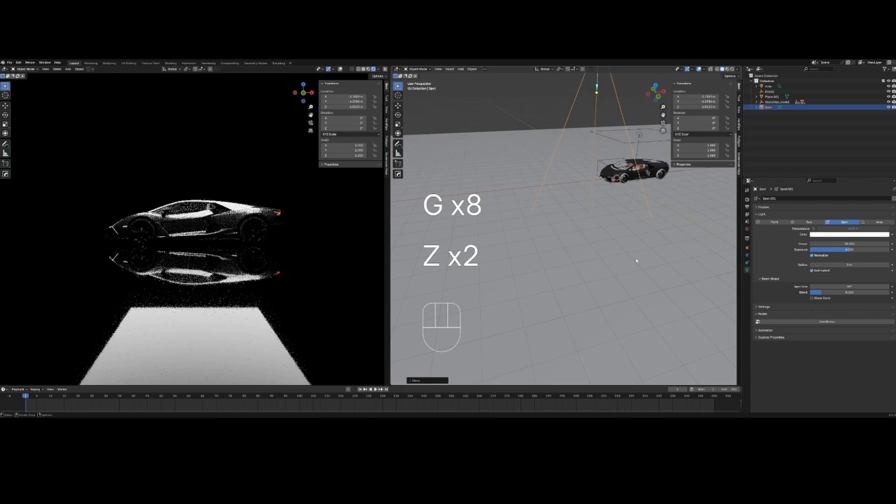
{"action": "key", "text": "s"}
{"action": "key", "text": "s"}
{"action": "key", "text": "s"}
{"action": "key", "text": "s"}
{"action": "key", "text": "s"}
{"action": "key", "text": "s"}
{"action": "key", "text": "s"}
{"action": "key", "text": "s"}
{"action": "key", "text": "s"}
{"action": "key", "text": "s"}
{"action": "key", "text": "s"}
{"action": "key", "text": "ctrl"}
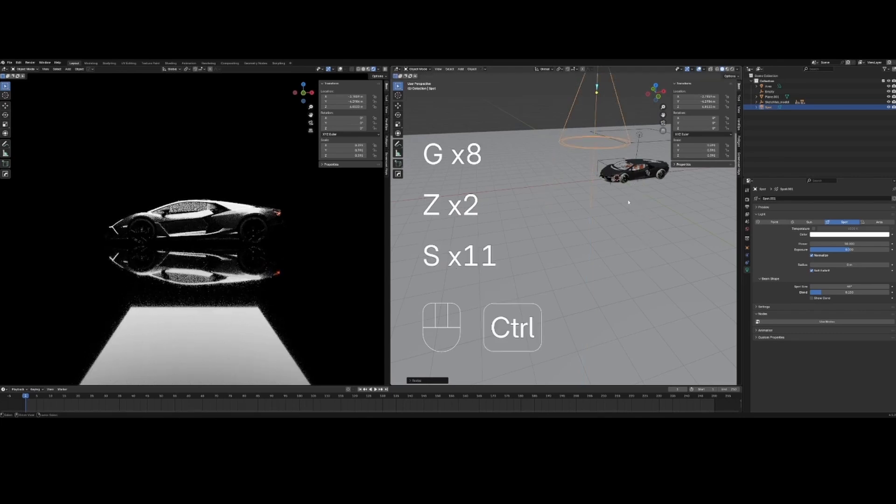
{"action": "left_click", "coordinate": [633, 207], "text": "shift"}
{"action": "key", "text": "KP_7"}
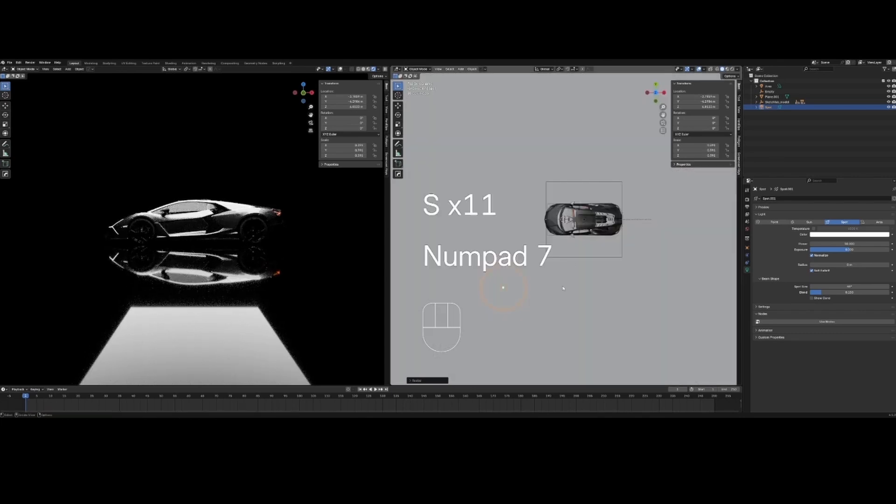
{"action": "middle_click_drag", "start_coordinate": [563, 289], "coordinate": [616, 270], "text": "shift"}
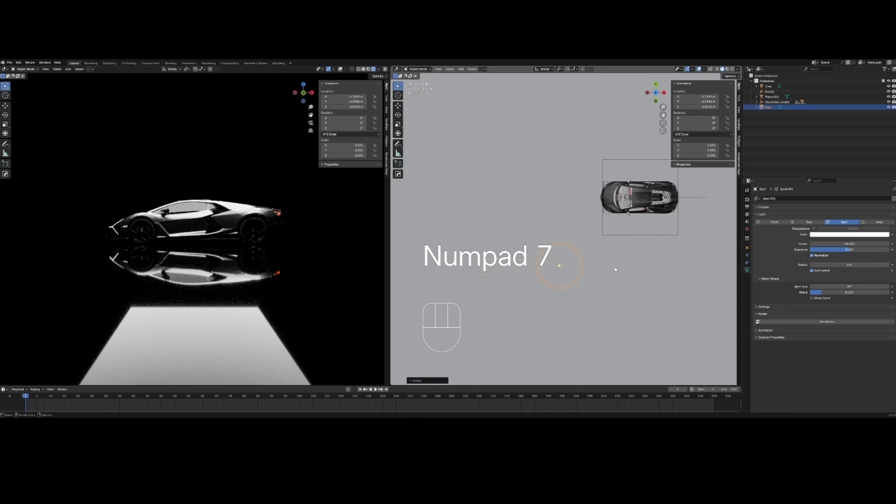
{"action": "key", "text": "r"}
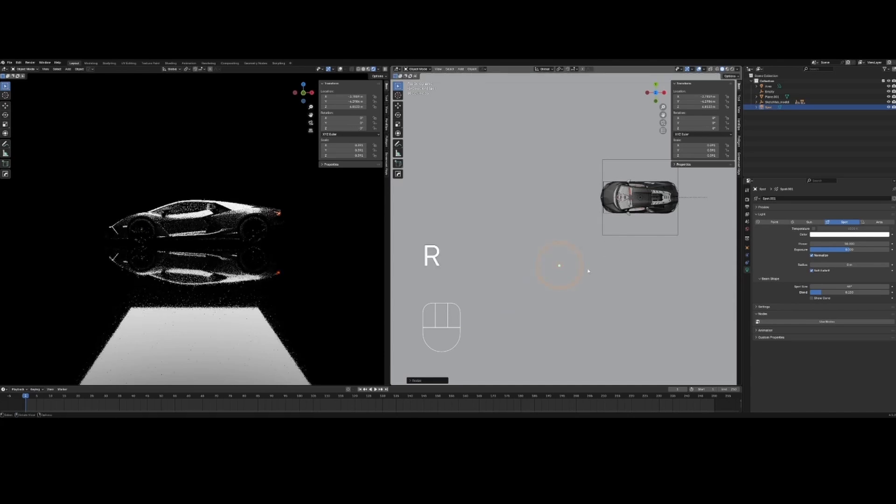
Step: Aim the spot light at the car with a free trackball rotation, fine-tuning the angle in precision mode
{"action": "mouse_move", "coordinate": [602, 256]}
{"action": "middle_mouse_down"}
{"action": "mouse_move", "coordinate": [641, 228]}
{"action": "mouse_move", "coordinate": [587, 250]}
{"action": "middle_mouse_up"}
{"action": "scroll", "coordinate": [624, 233], "scroll_direction": "up", "scroll_amount": 2}
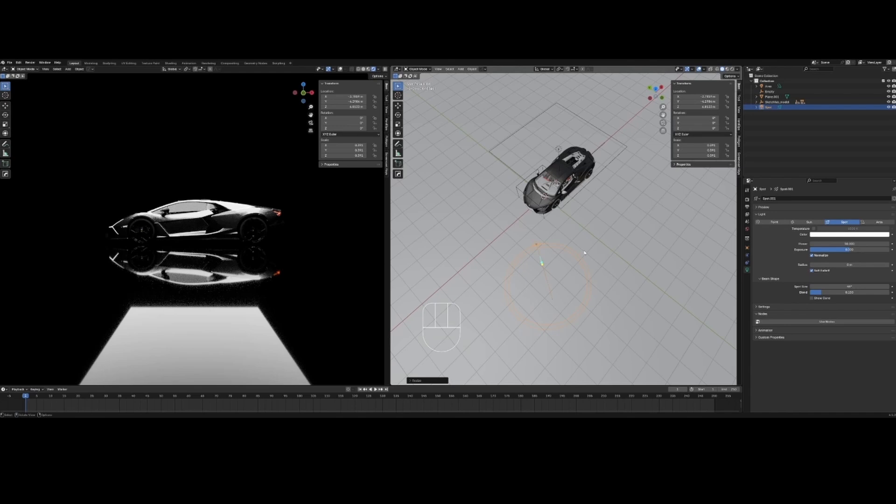
{"action": "scroll", "coordinate": [587, 262], "scroll_direction": "up", "scroll_amount": 1}
{"action": "key", "text": "r"}
{"action": "key", "text": "r"}
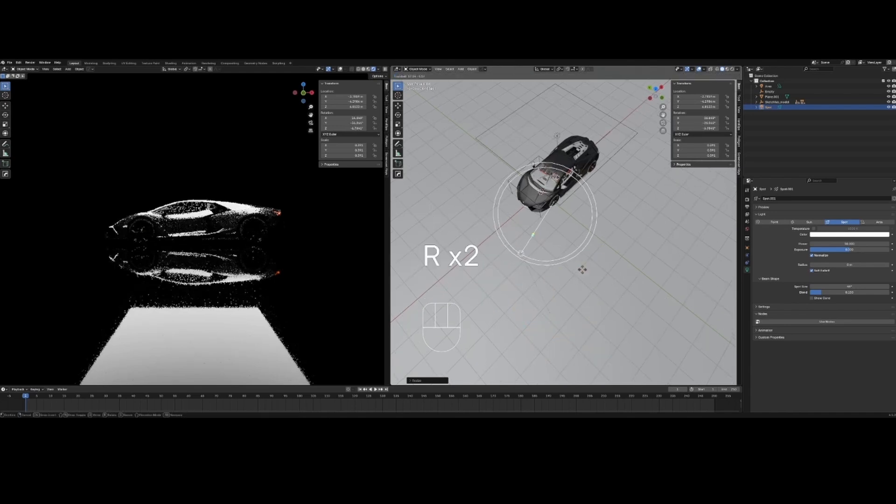
{"action": "key", "text": "shift"}
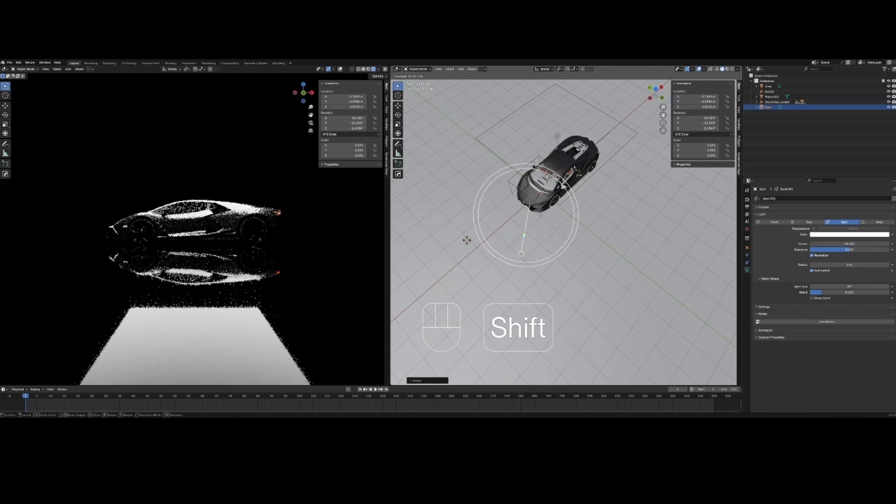
{"action": "left_click", "coordinate": [429, 241], "text": "shift"}
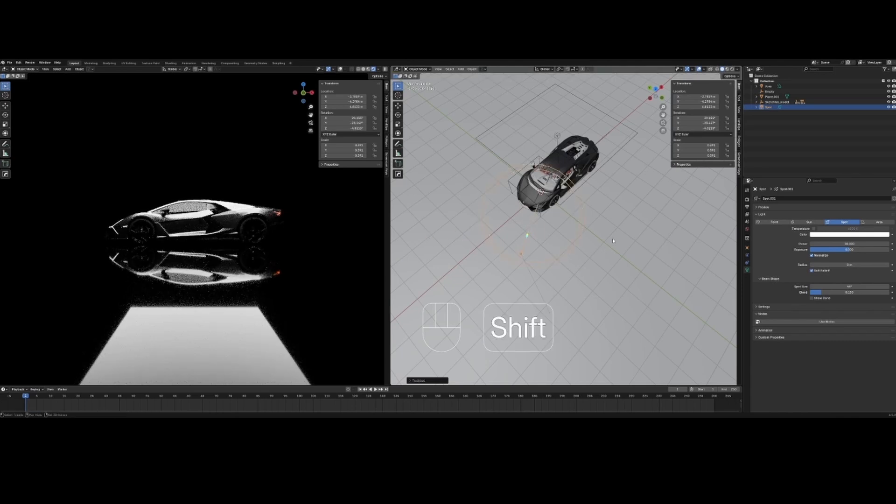
Step: Increase the power of the spot light aimed at the car's front
{"action": "middle_click_drag", "start_coordinate": [615, 251], "coordinate": [572, 235], "text": "shift"}
{"action": "left_click_drag", "start_coordinate": [850, 244], "coordinate": [859, 244]}
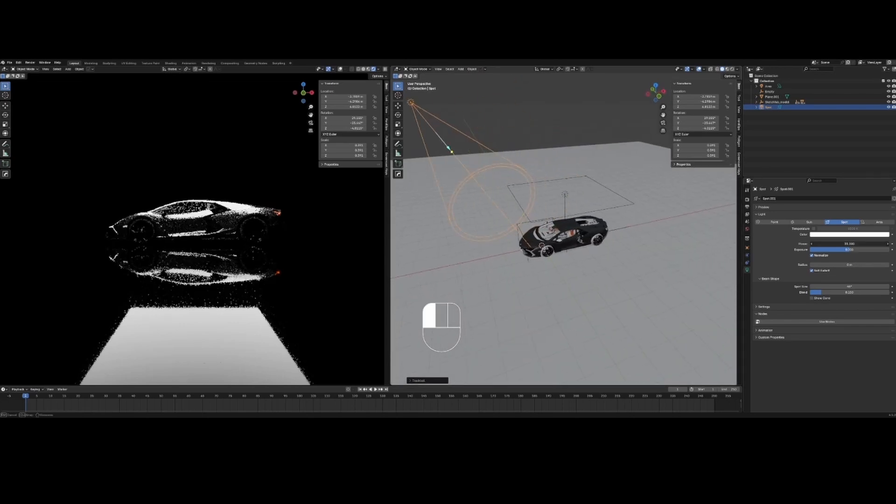
{"action": "middle_click_drag", "start_coordinate": [599, 258], "coordinate": [619, 282], "text": "shift"}
Step: From a top-down view, duplicate the spot light, place the copy off the car's rear, and shift it along X
{"action": "key", "text": "KP_7"}
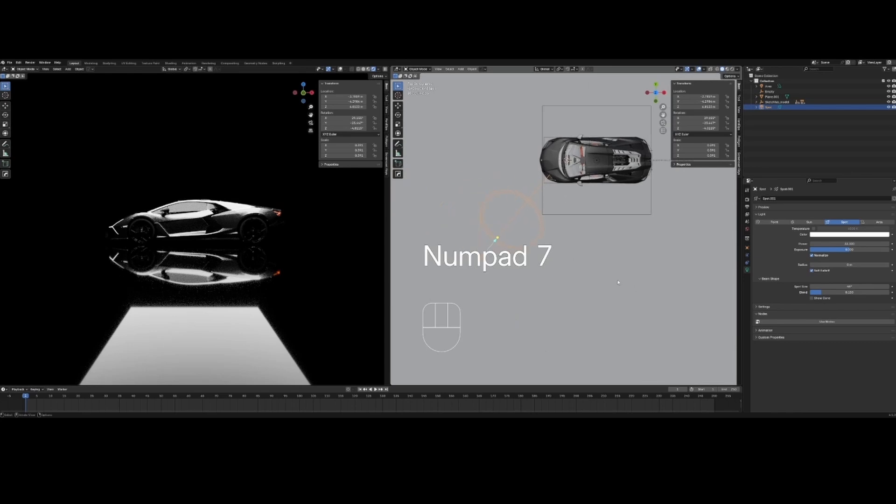
{"action": "key", "text": "shift+d"}
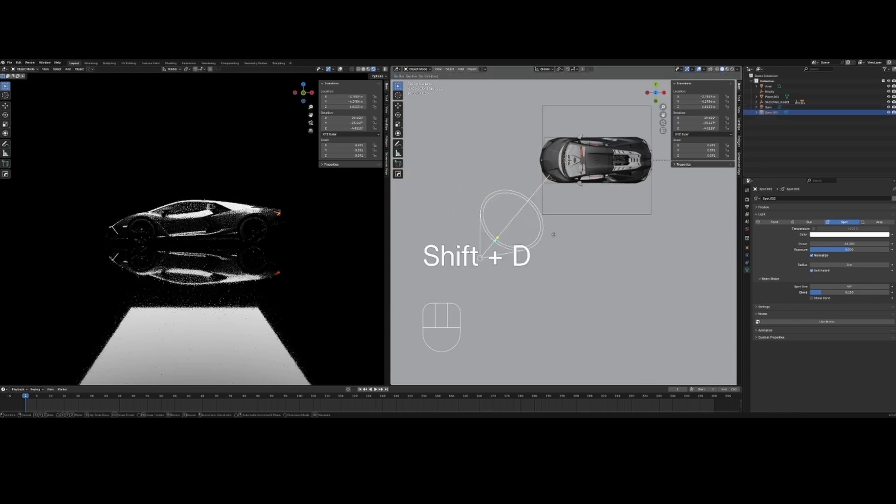
{"action": "left_click", "coordinate": [730, 254]}
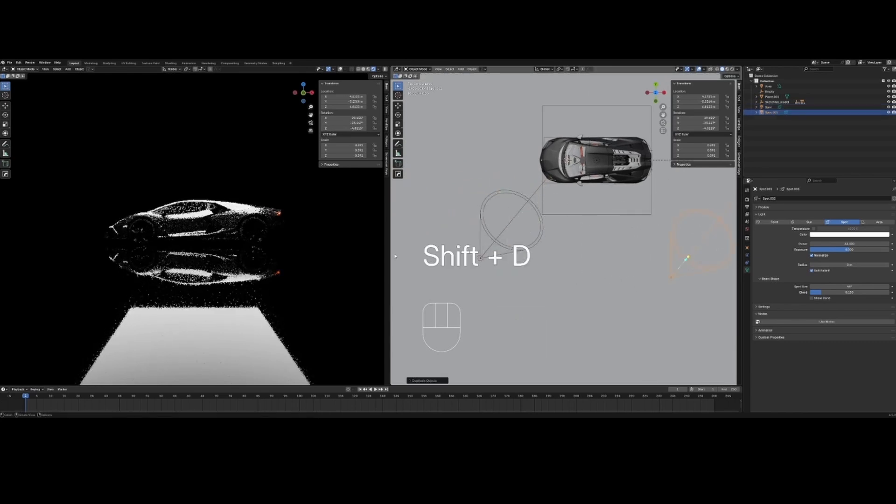
{"action": "middle_click_drag", "start_coordinate": [618, 273], "coordinate": [465, 261], "text": "shift"}
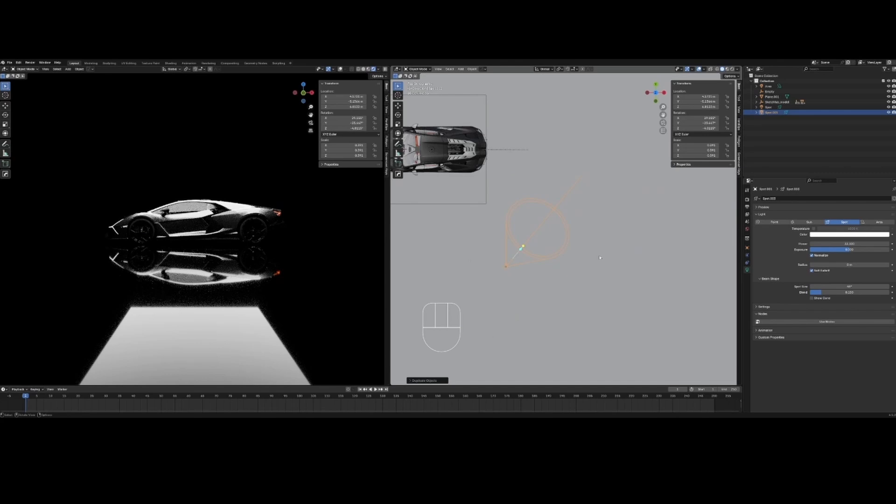
{"action": "key", "text": "g"}
{"action": "key", "text": "x"}
{"action": "left_click", "coordinate": [616, 252]}
{"action": "middle_click_drag", "start_coordinate": [616, 252], "coordinate": [582, 195]}
{"action": "key", "text": "KP_7"}
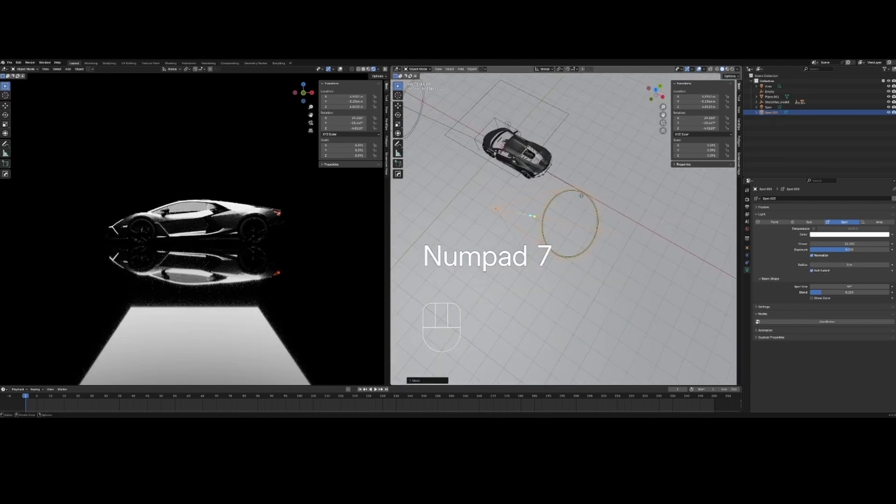
{"action": "key", "text": "r"}
{"action": "key", "text": "r"}
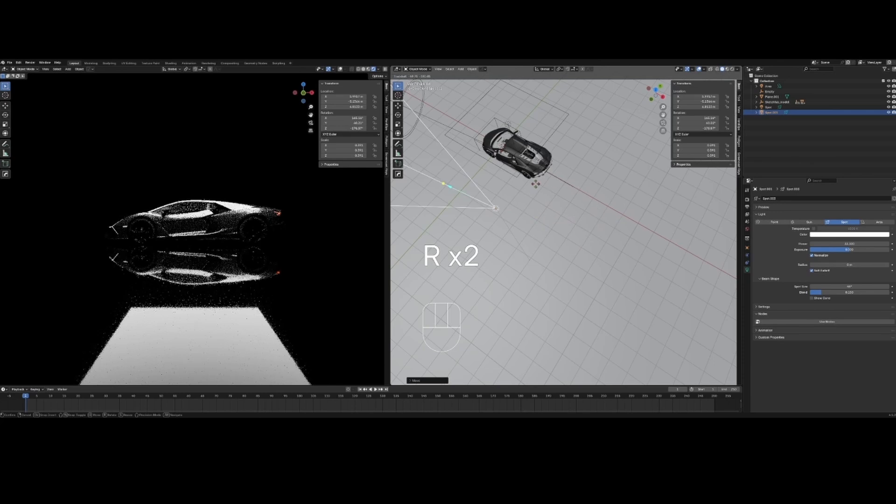
{"action": "right_click", "coordinate": [597, 215]}
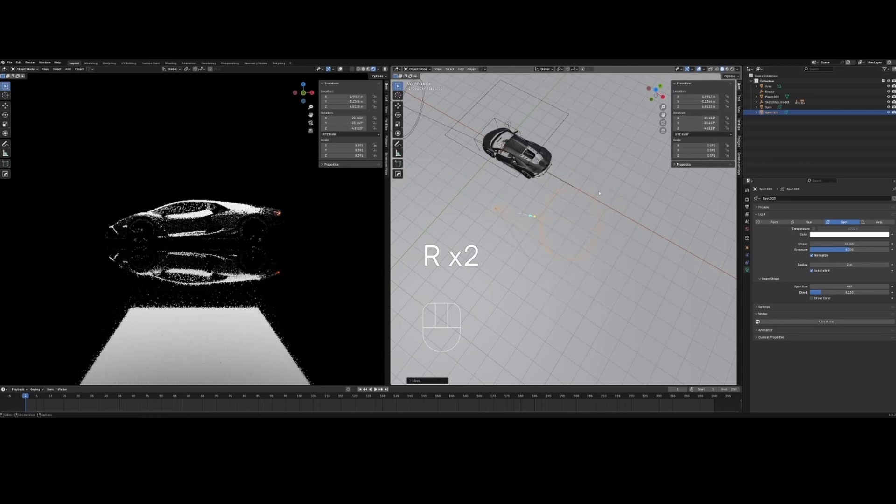
Step: Aim the duplicated spot light at the rear of the car with a free trackball rotation, fine-tuning it in precision mode
{"action": "middle_click_drag", "start_coordinate": [588, 225], "coordinate": [614, 252], "text": "shift"}
{"action": "scroll", "coordinate": [615, 252], "scroll_direction": "up", "scroll_amount": 1}
{"action": "key", "text": "r"}
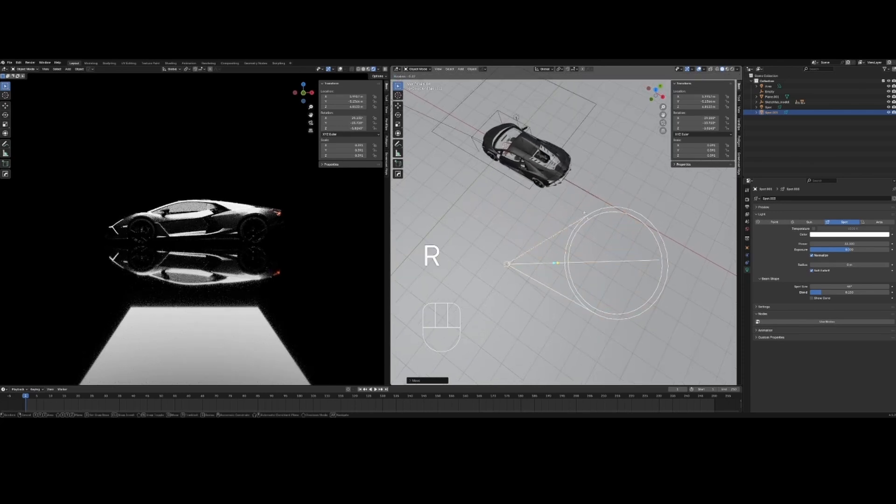
{"action": "key", "text": "r"}
{"action": "key", "text": "shift"}
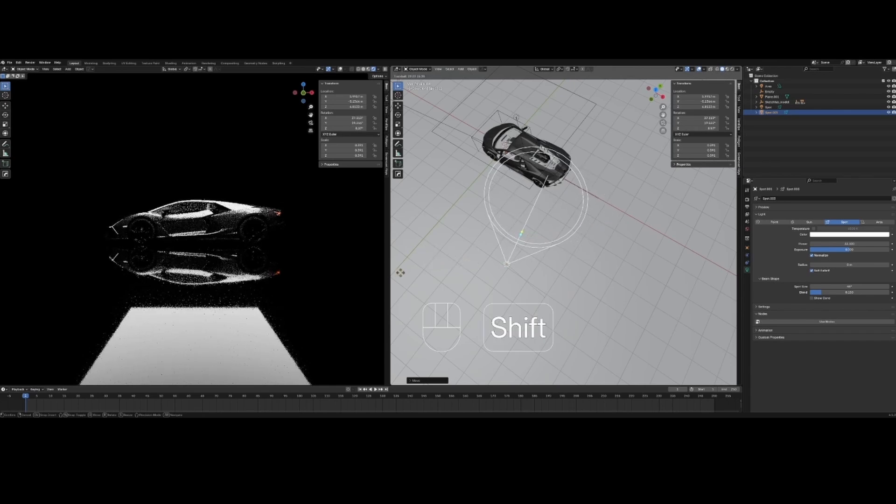
{"action": "left_click", "coordinate": [418, 268]}
{"action": "middle_click_drag", "start_coordinate": [519, 242], "coordinate": [683, 254], "text": "shift"}
{"action": "scroll", "coordinate": [516, 251], "scroll_direction": "down", "scroll_amount": 1}
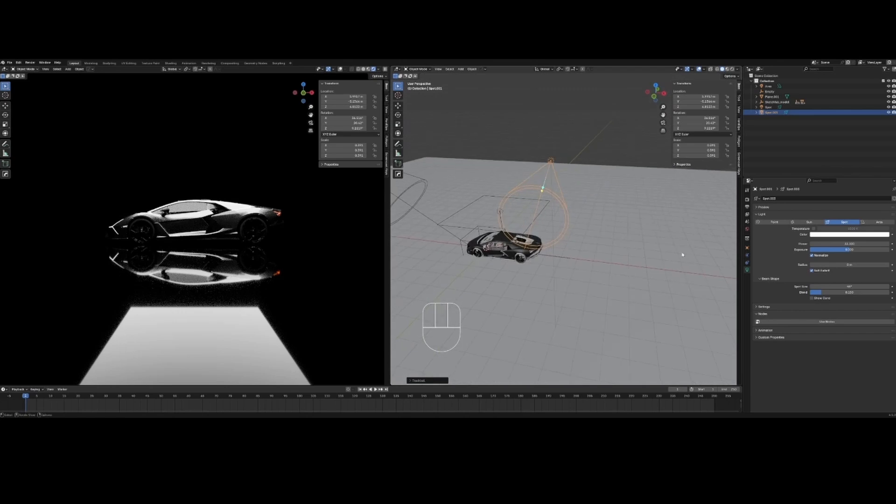
Step: Give the rear spot light a saturated red color and raise its power
{"action": "left_click", "coordinate": [858, 235]}
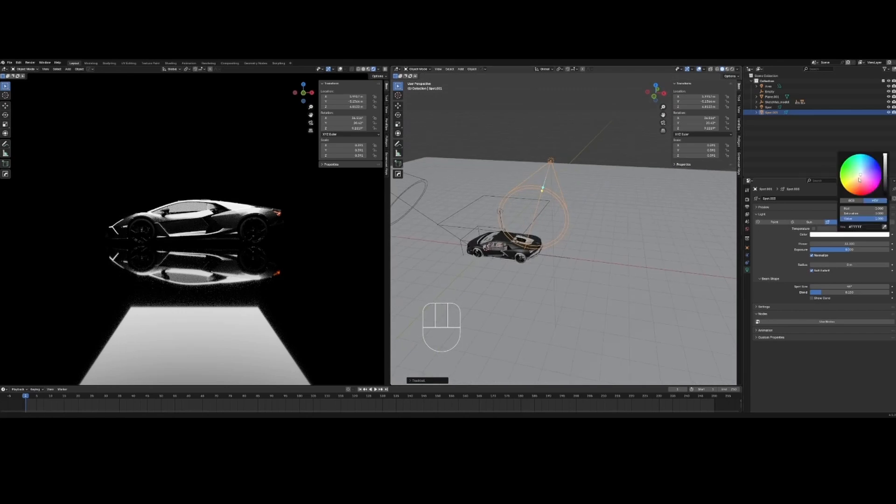
{"action": "left_click_drag", "start_coordinate": [860, 176], "coordinate": [863, 189]}
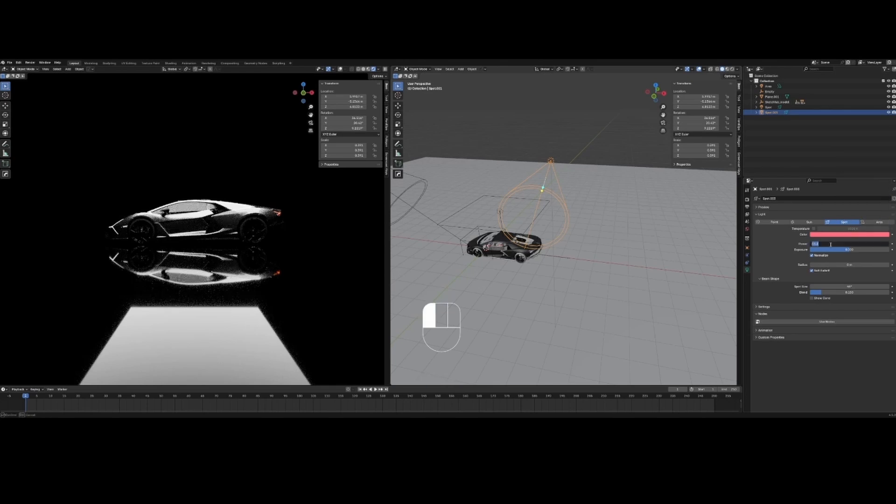
{"action": "left_click_drag", "start_coordinate": [831, 246], "coordinate": [830, 244]}
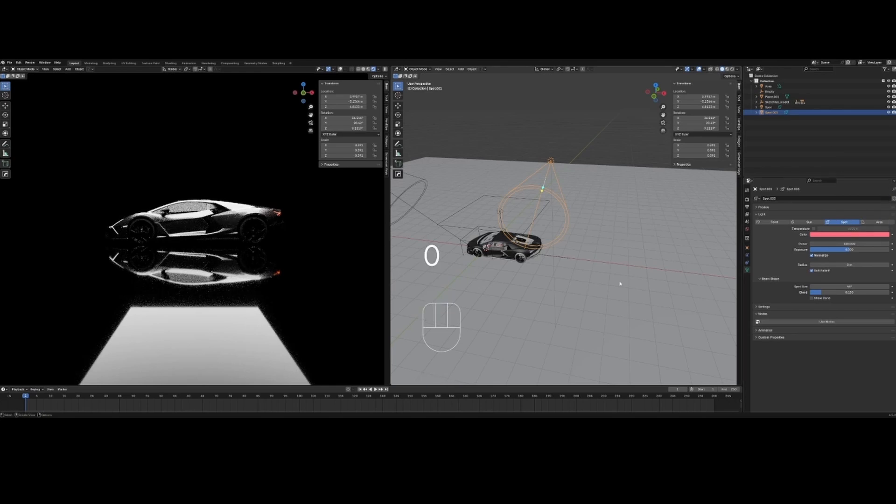
{"action": "middle_click_drag", "start_coordinate": [562, 211], "coordinate": [579, 249]}
{"action": "scroll", "coordinate": [237, 240], "scroll_direction": "up", "scroll_amount": 1}
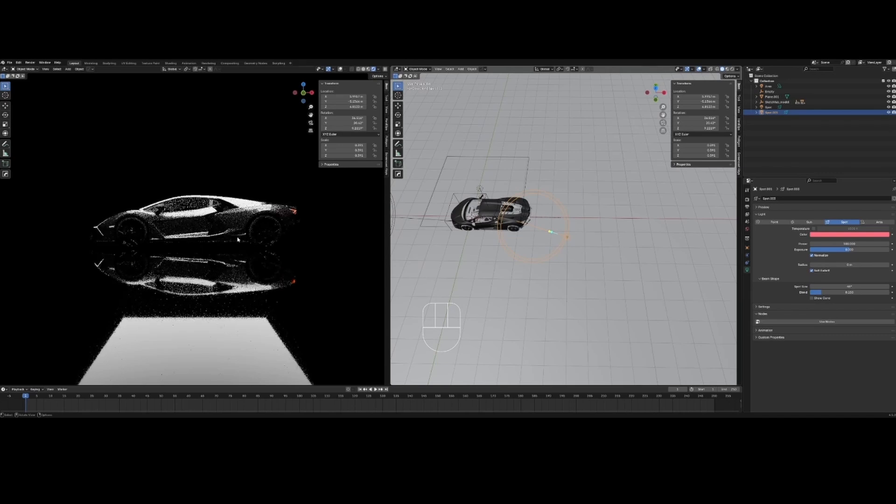
{"action": "scroll", "coordinate": [237, 240], "scroll_direction": "up", "scroll_amount": 2}
{"action": "key", "text": "shift"}
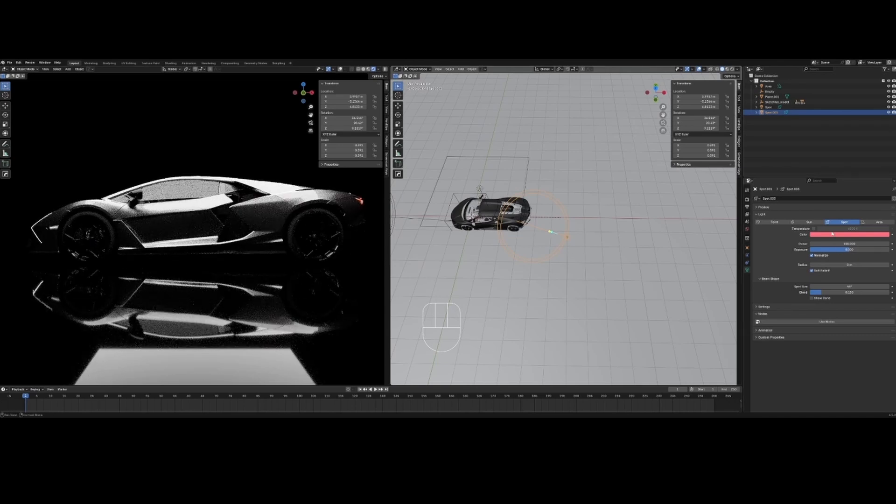
{"action": "left_click", "coordinate": [832, 234]}
{"action": "left_click_drag", "start_coordinate": [862, 188], "coordinate": [863, 193]}
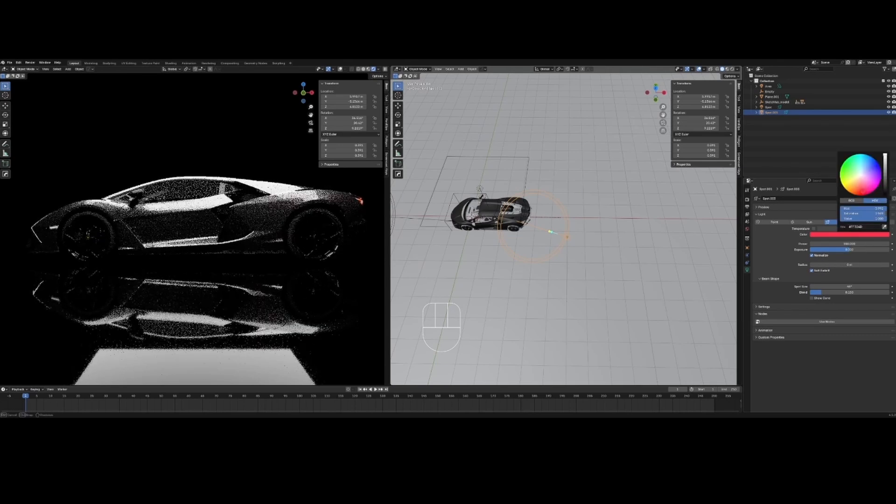
Step: Move the red spot light along X, farther behind the car
{"action": "middle_click_drag", "start_coordinate": [596, 226], "coordinate": [594, 238]}
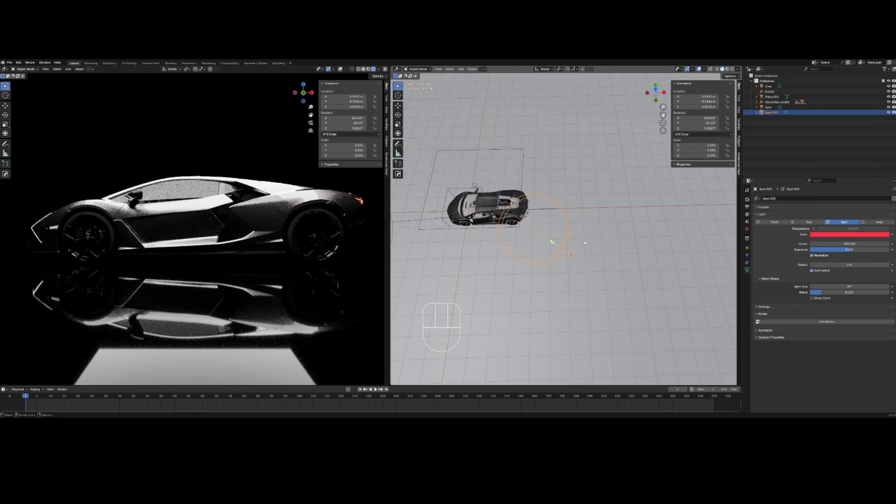
{"action": "key", "text": "g"}
{"action": "key", "text": "x"}
{"action": "key", "text": "x"}
{"action": "key", "text": "x"}
{"action": "left_click", "coordinate": [594, 236]}
{"action": "key", "text": "KP_7"}
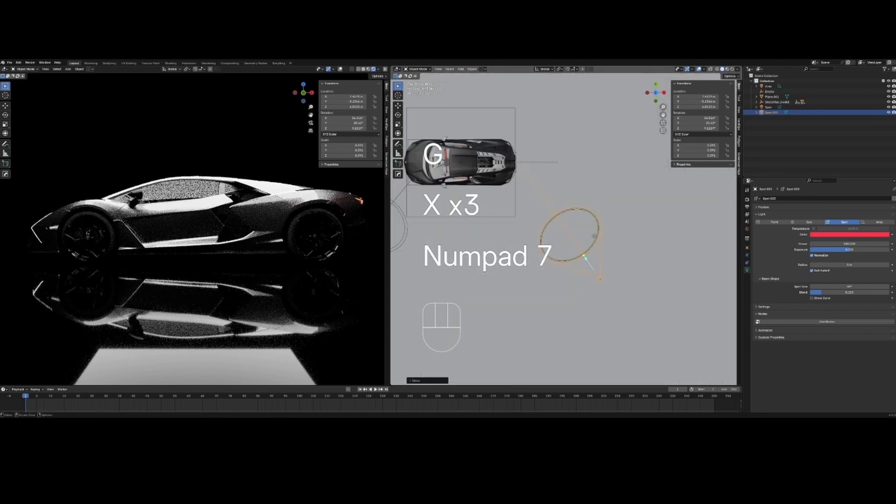
{"action": "key", "text": "r"}
{"action": "key", "text": "r"}
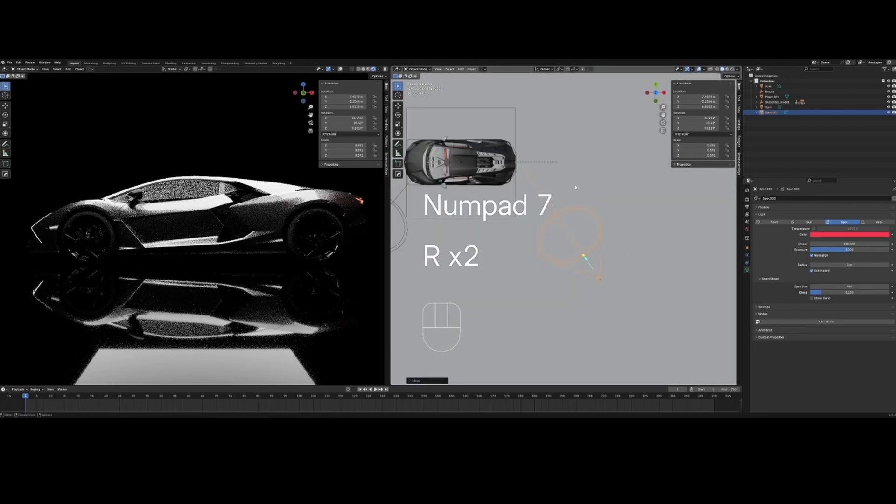
{"action": "key", "text": "r"}
{"action": "key", "text": "r"}
Step: Re-aim the red spot light at the car's rear end with trackball rotations, refining the angle in precision mode
{"action": "middle_click_drag", "start_coordinate": [591, 193], "coordinate": [584, 202]}
{"action": "key", "text": "r"}
{"action": "key", "text": "r"}
{"action": "key", "text": "shift"}
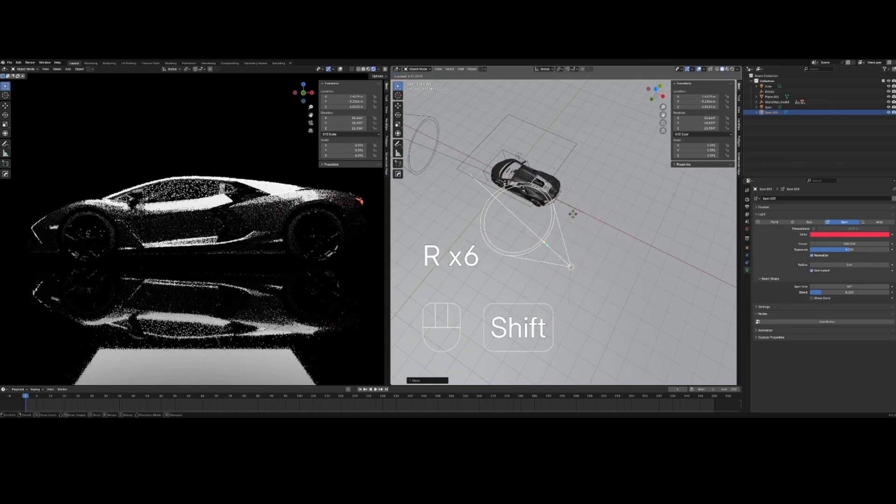
{"action": "left_click", "coordinate": [677, 195]}
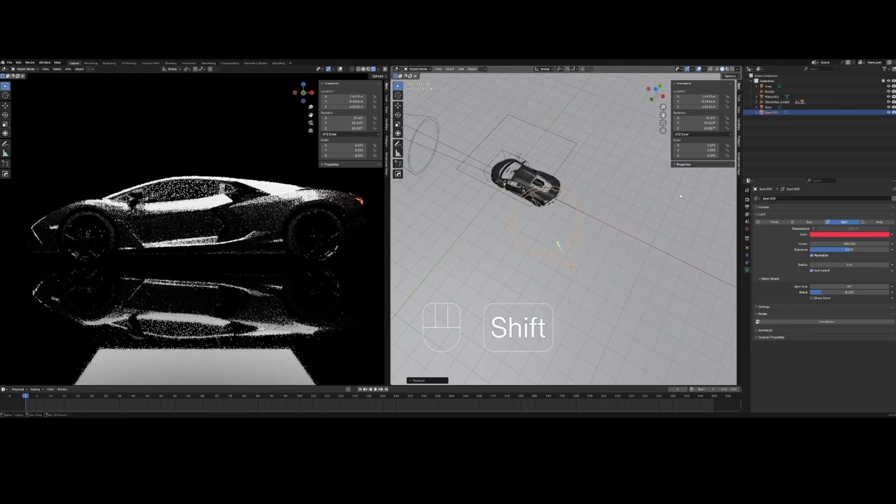
{"action": "key", "text": "r"}
{"action": "key", "text": "r"}
{"action": "key", "text": "shift"}
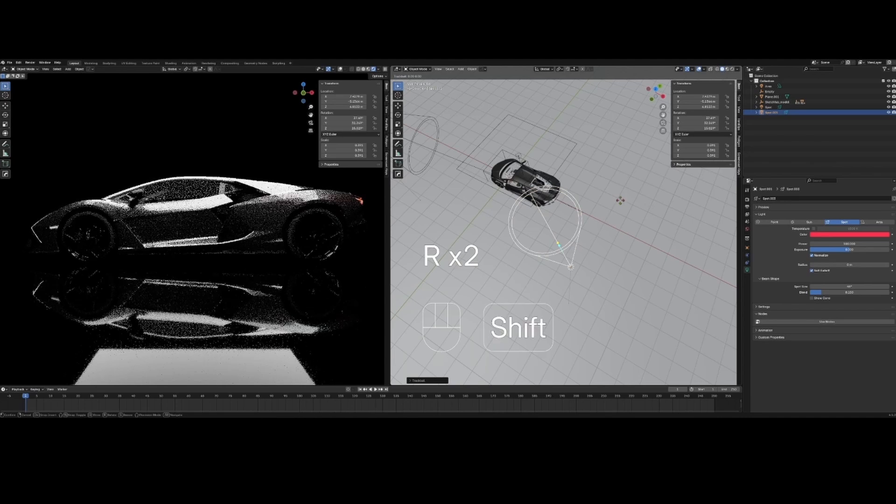
{"action": "left_click", "coordinate": [674, 209]}
Step: Greatly increase the red spot light's power and check the tint on the car's rear in the rendered view
{"action": "middle_click_drag", "start_coordinate": [673, 209], "coordinate": [630, 204], "text": "shift"}
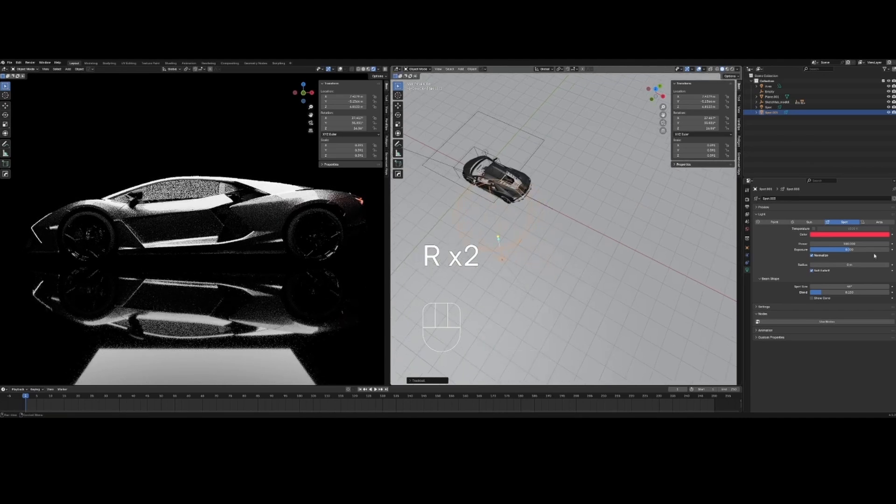
{"action": "left_click", "coordinate": [858, 244]}
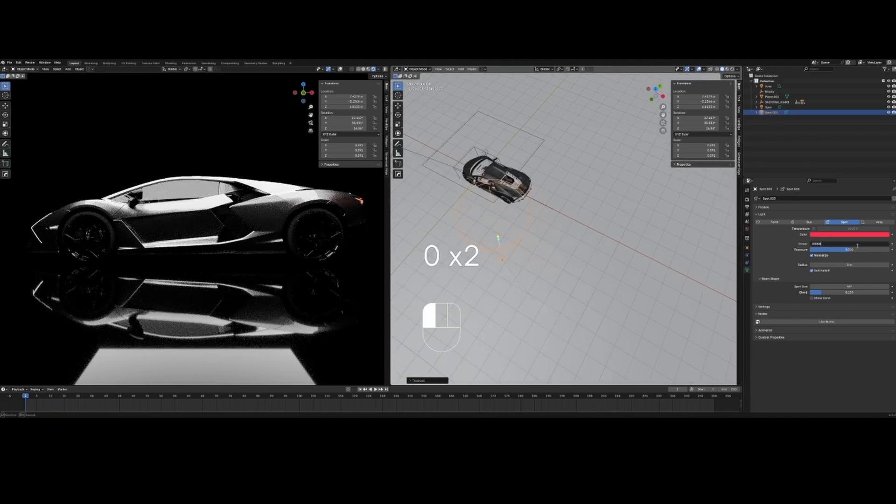
{"action": "key", "text": "Return"}
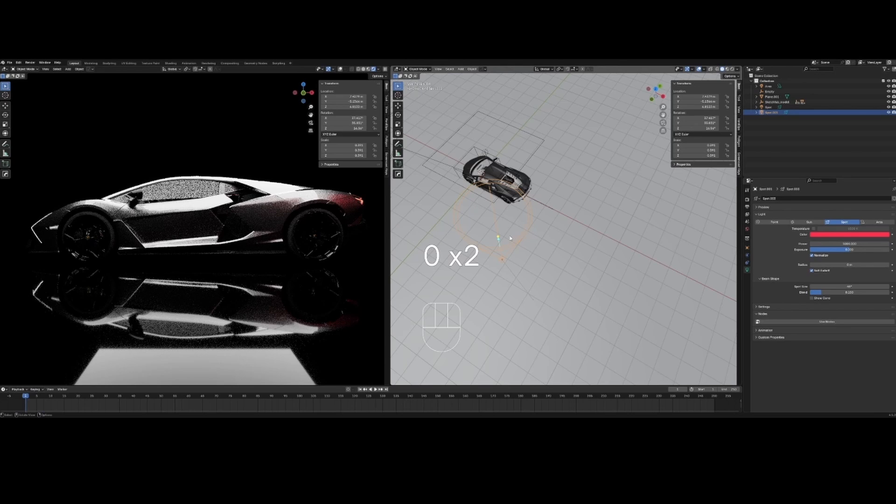
{"action": "scroll", "coordinate": [510, 238], "scroll_direction": "down", "scroll_amount": 1}
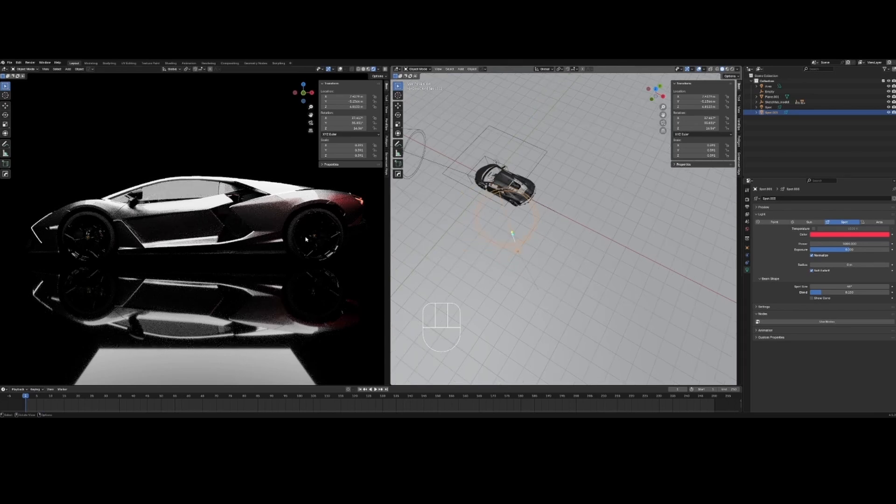
{"action": "scroll", "coordinate": [343, 252], "scroll_direction": "down", "scroll_amount": 4}
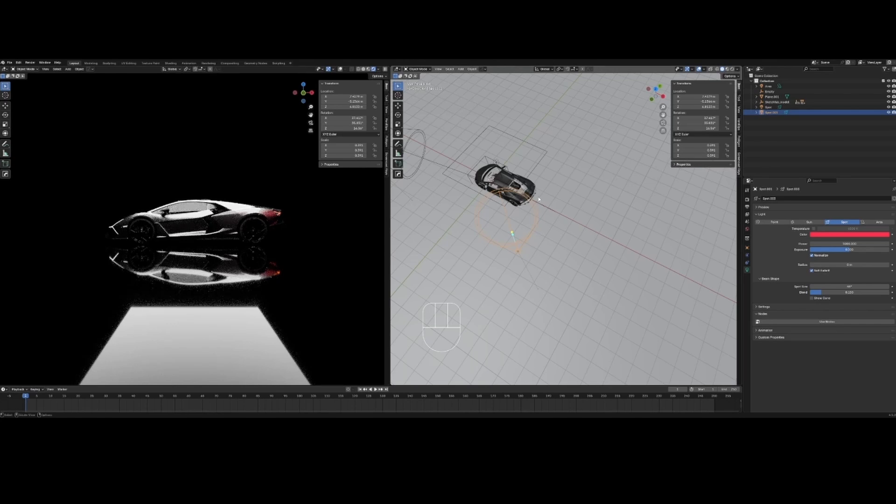
Step: Add a camera object to the car scene
{"action": "middle_click_drag", "start_coordinate": [539, 199], "coordinate": [532, 228]}
{"action": "key", "text": "shift+a"}
{"action": "mouse_move", "coordinate": [532, 228]}
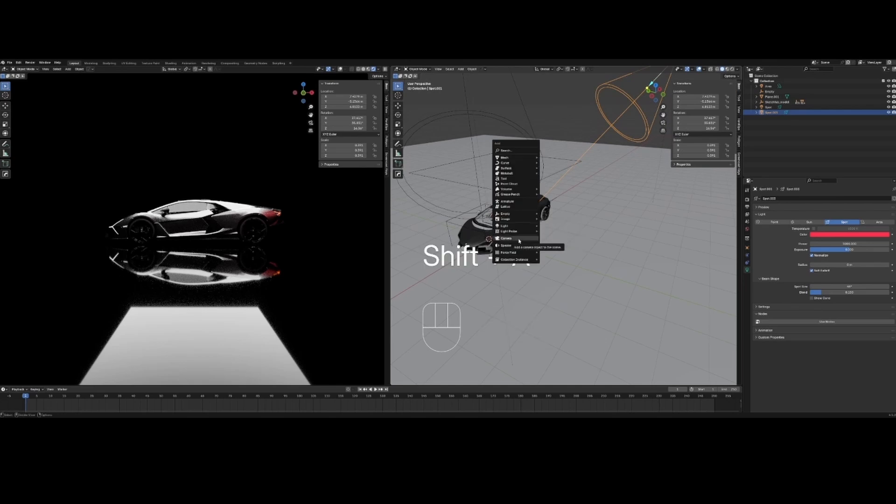
{"action": "left_click", "coordinate": [519, 241]}
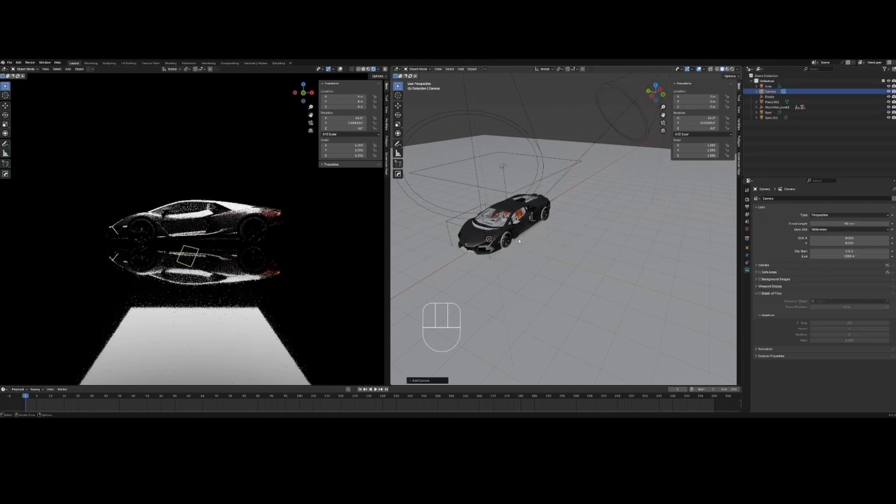
Step: Reset the camera's X, Y and Z rotation to 0°
{"action": "middle_click_drag", "start_coordinate": [516, 252], "coordinate": [570, 228]}
{"action": "scroll", "coordinate": [562, 224], "scroll_direction": "down", "scroll_amount": 6}
{"action": "scroll", "coordinate": [486, 230], "scroll_direction": "up", "scroll_amount": 6}
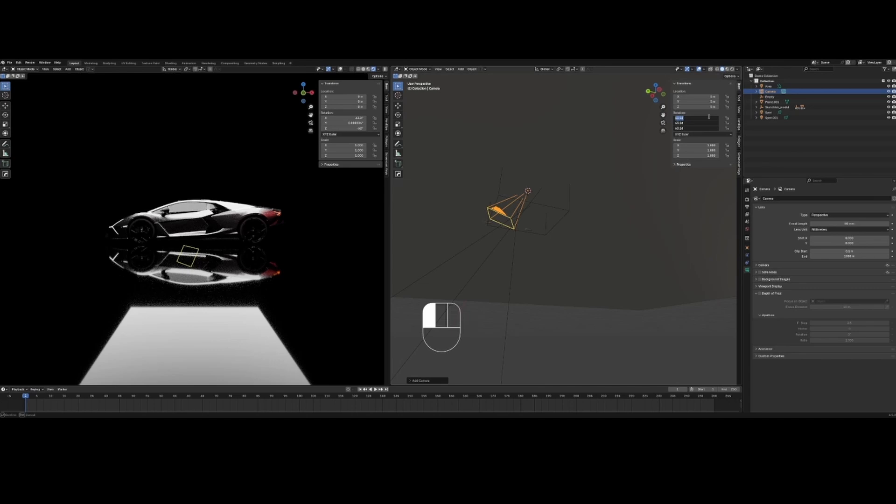
{"action": "type", "text": "0"}
{"action": "key", "text": "Return"}
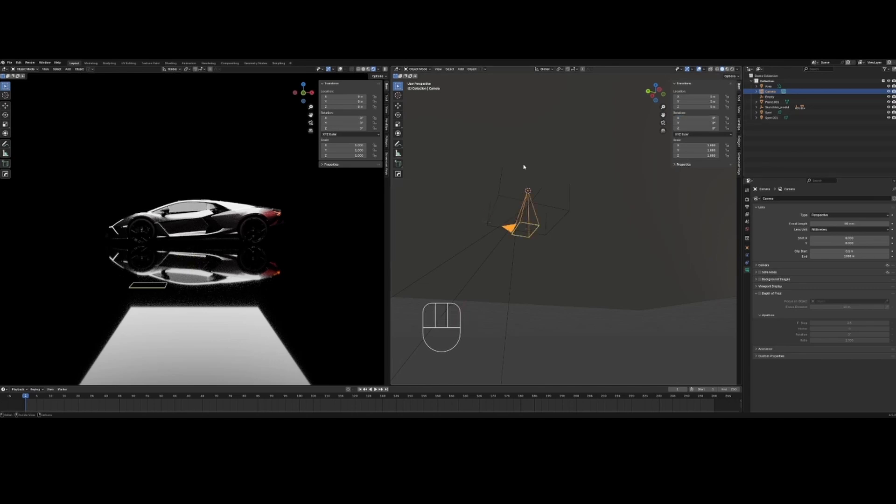
Step: Rotate the camera 90° about the X axis
{"action": "middle_click_drag", "start_coordinate": [523, 167], "coordinate": [623, 219]}
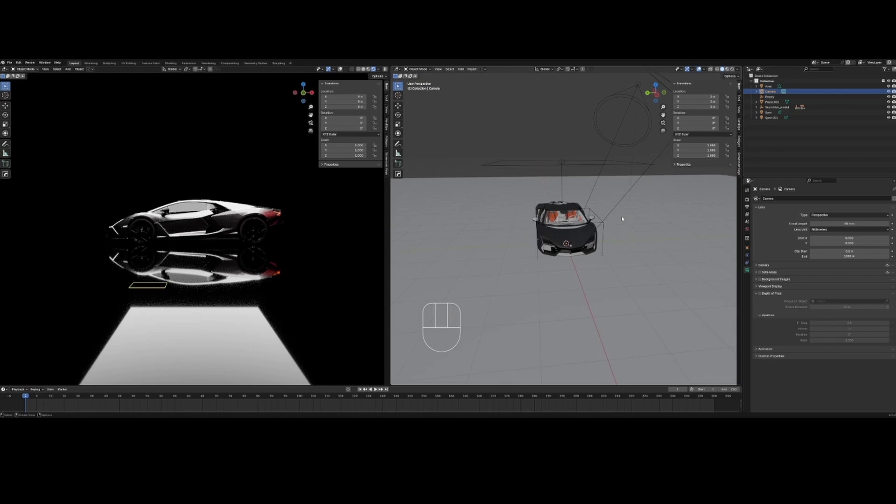
{"action": "key", "text": "r"}
{"action": "key", "text": "x"}
{"action": "key", "text": "9"}
{"action": "key", "text": "0"}
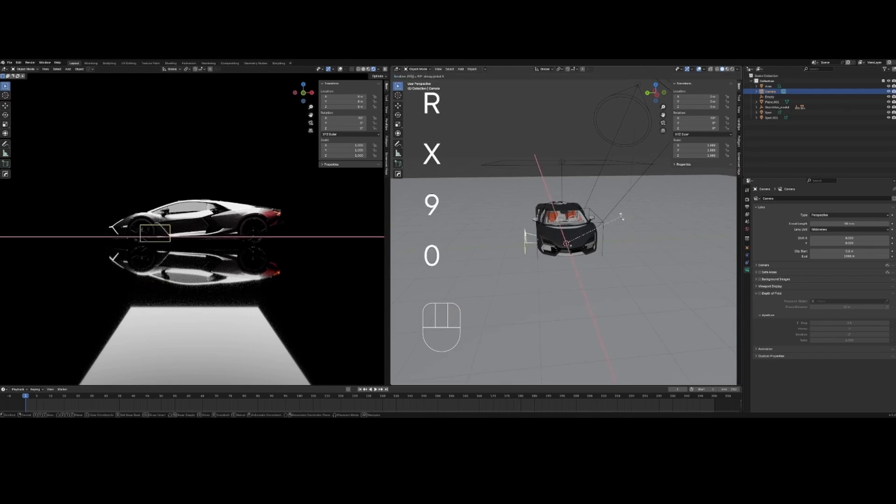
{"action": "key", "text": "Return"}
Step: Move the camera about 4.9 m away from the car's side along the negative global Y axis
{"action": "middle_click_drag", "start_coordinate": [622, 219], "coordinate": [575, 242]}
{"action": "key", "text": "g"}
{"action": "key", "text": "y"}
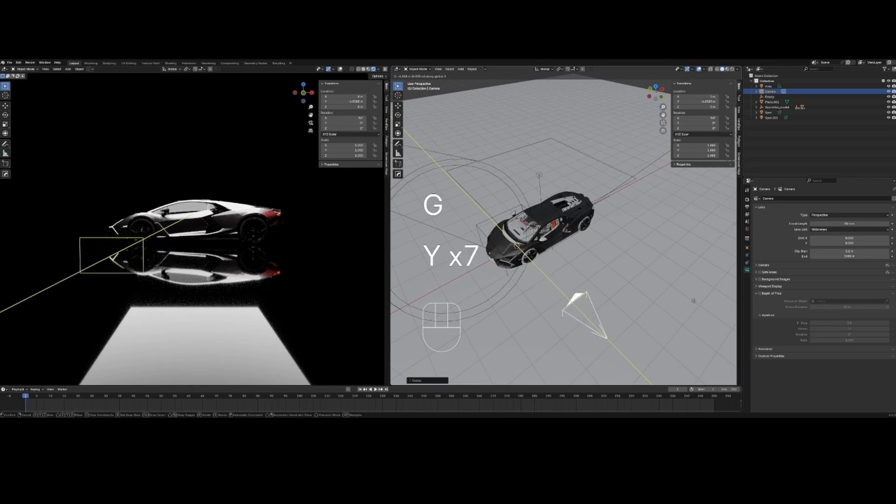
{"action": "left_click", "coordinate": [696, 304]}
Step: Look through the camera in the rendered viewport and fit its whole frame into the view
{"action": "scroll", "coordinate": [238, 290], "scroll_direction": "down", "scroll_amount": 2}
{"action": "middle_click_drag", "start_coordinate": [239, 259], "coordinate": [253, 259]}
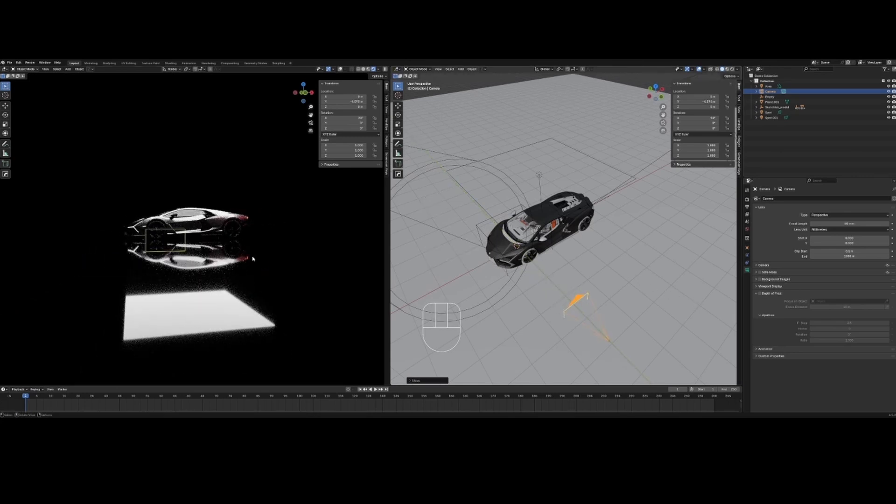
{"action": "key", "text": "KP_1"}
{"action": "key", "text": "KP_0"}
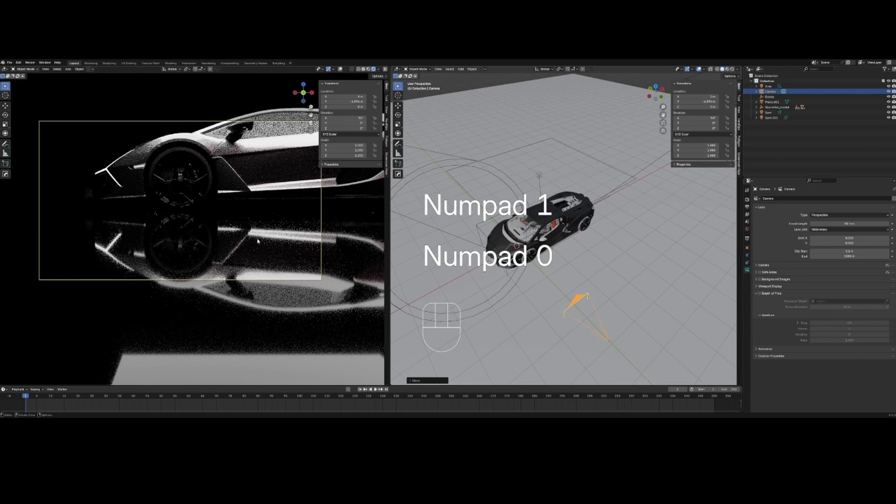
{"action": "scroll", "coordinate": [306, 243], "scroll_direction": "down", "scroll_amount": 1}
Step: Shift the camera along the global X axis to about 1.2 m, centring the car in the frame
{"action": "middle_click_drag", "start_coordinate": [617, 256], "coordinate": [603, 255]}
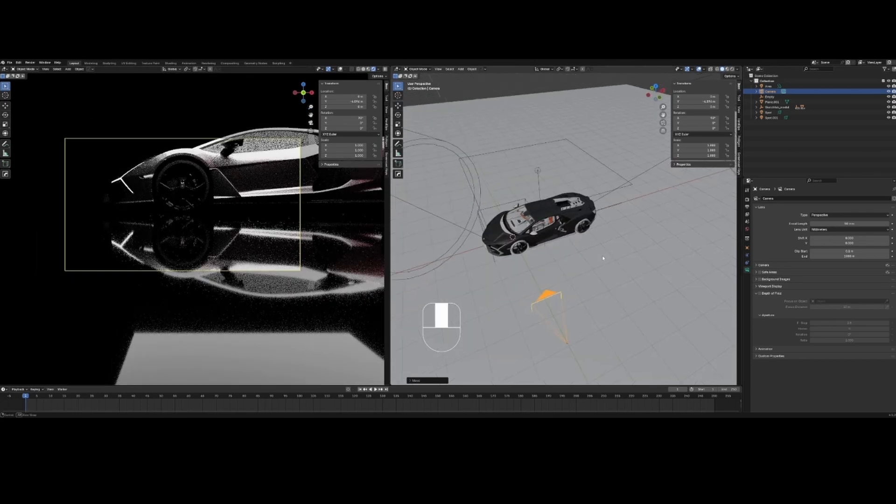
{"action": "key", "text": "g"}
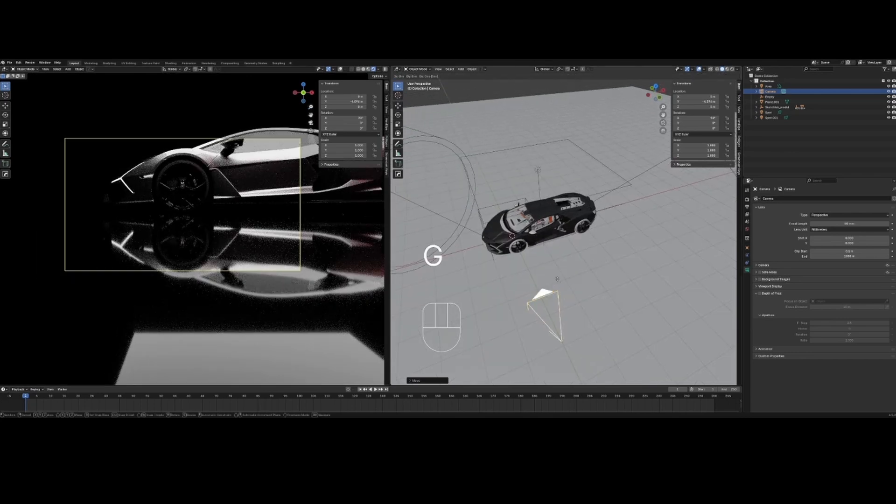
{"action": "key", "text": "x"}
{"action": "key", "text": "x"}
{"action": "key", "text": "x"}
{"action": "key", "text": "x"}
{"action": "key", "text": "x"}
{"action": "key", "text": "x"}
{"action": "key", "text": "x"}
{"action": "key", "text": "x"}
{"action": "key", "text": "x"}
{"action": "key", "text": "x"}
{"action": "key", "text": "x"}
{"action": "key", "text": "x"}
{"action": "key", "text": "x"}
{"action": "key", "text": "x"}
{"action": "key", "text": "x"}
{"action": "key", "text": "x"}
{"action": "key", "text": "x"}
{"action": "key", "text": "x"}
{"action": "key", "text": "x"}
{"action": "key", "text": "x"}
{"action": "key", "text": "x"}
{"action": "key", "text": "x"}
{"action": "key", "text": "x"}
{"action": "key", "text": "x"}
{"action": "key", "text": "x"}
{"action": "key", "text": "x"}
{"action": "key", "text": "x"}
{"action": "key", "text": "x"}
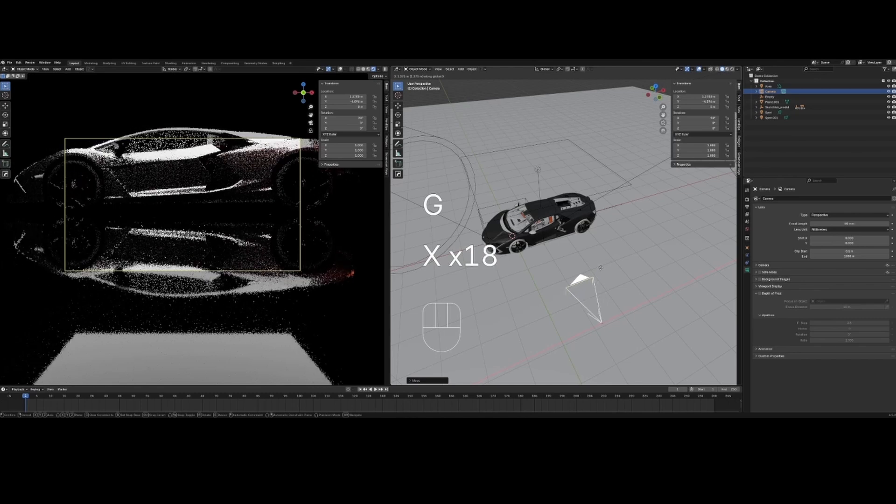
{"action": "left_click", "coordinate": [601, 267]}
Step: Pull the camera a short distance farther back from the car along the global Y axis
{"action": "key", "text": "g"}
{"action": "key", "text": "y"}
{"action": "key", "text": "y"}
{"action": "key", "text": "y"}
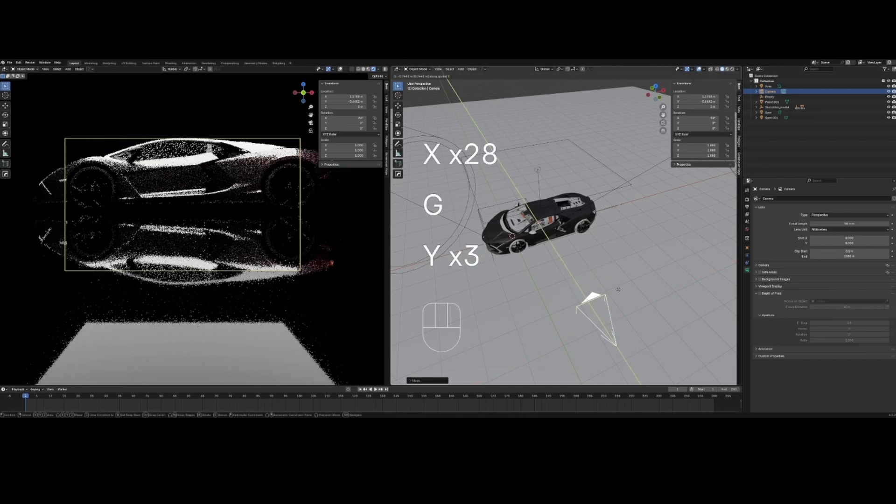
{"action": "key", "text": "y"}
{"action": "key", "text": "y"}
{"action": "key", "text": "y"}
{"action": "key", "text": "y"}
{"action": "key", "text": "y"}
{"action": "left_click", "coordinate": [607, 271]}
Step: Raise the camera along the global Z axis to about 0.57 m
{"action": "key", "text": "g"}
{"action": "key", "text": "z"}
{"action": "key", "text": "z"}
{"action": "key", "text": "z"}
{"action": "key", "text": "z"}
{"action": "key", "text": "z"}
{"action": "key", "text": "z"}
{"action": "key", "text": "z"}
{"action": "key", "text": "z"}
{"action": "key", "text": "z"}
{"action": "key", "text": "z"}
{"action": "key", "text": "z"}
{"action": "key", "text": "z"}
{"action": "key", "text": "z"}
{"action": "key", "text": "z"}
{"action": "key", "text": "z"}
{"action": "key", "text": "z"}
{"action": "key", "text": "z"}
{"action": "key", "text": "z"}
{"action": "key", "text": "z"}
{"action": "key", "text": "z"}
{"action": "key", "text": "z"}
{"action": "key", "text": "z"}
{"action": "key", "text": "z"}
{"action": "key", "text": "z"}
{"action": "key", "text": "z"}
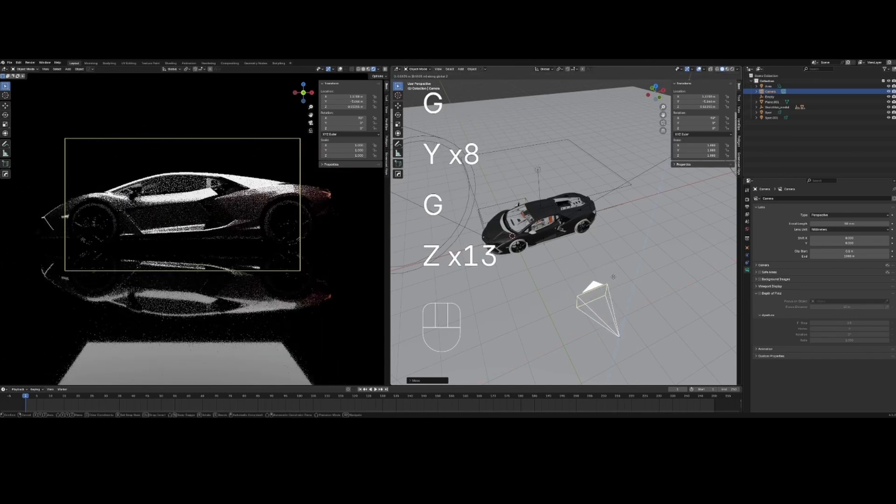
{"action": "left_click", "coordinate": [615, 280]}
Step: Move the camera back along global Y to about -7.4 m to fit the whole car in the frame
{"action": "key", "text": "g"}
{"action": "key", "text": "y"}
{"action": "key", "text": "y"}
{"action": "key", "text": "y"}
{"action": "key", "text": "y"}
{"action": "key", "text": "y"}
{"action": "key", "text": "y"}
{"action": "key", "text": "y"}
{"action": "key", "text": "y"}
{"action": "key", "text": "y"}
{"action": "key", "text": "y"}
{"action": "key", "text": "y"}
{"action": "key", "text": "y"}
{"action": "key", "text": "y"}
{"action": "key", "text": "y"}
{"action": "key", "text": "y"}
{"action": "key", "text": "y"}
{"action": "key", "text": "y"}
{"action": "key", "text": "y"}
{"action": "key", "text": "y"}
{"action": "key", "text": "y"}
{"action": "key", "text": "y"}
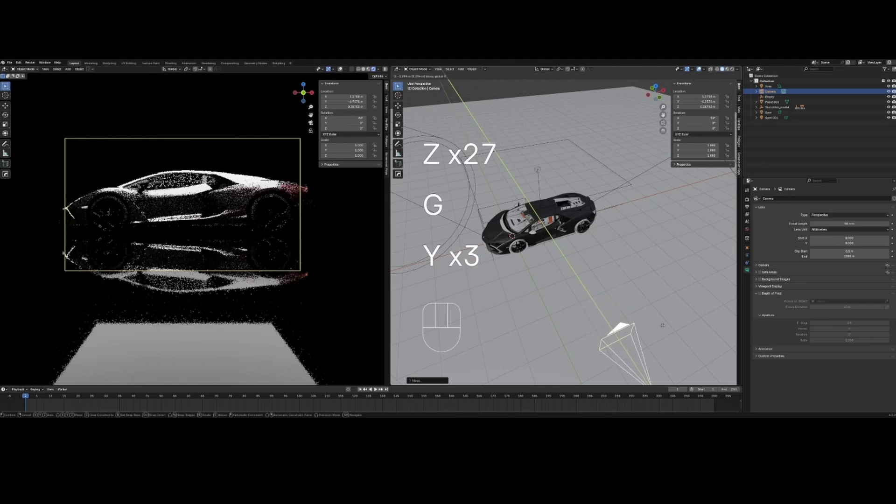
{"action": "left_click", "coordinate": [630, 333]}
Step: Lower the camera along global Z to about 0.2 m to frame both the car and its reflection
{"action": "key", "text": "g"}
{"action": "key", "text": "z"}
{"action": "key", "text": "z"}
{"action": "key", "text": "z"}
{"action": "key", "text": "z"}
{"action": "key", "text": "z"}
{"action": "key", "text": "z"}
{"action": "key", "text": "z"}
{"action": "key", "text": "z"}
{"action": "key", "text": "z"}
{"action": "key", "text": "z"}
{"action": "key", "text": "z"}
{"action": "key", "text": "z"}
{"action": "key", "text": "z"}
{"action": "key", "text": "z"}
{"action": "key", "text": "z"}
{"action": "key", "text": "z"}
{"action": "key", "text": "z"}
{"action": "key", "text": "z"}
{"action": "key", "text": "z"}
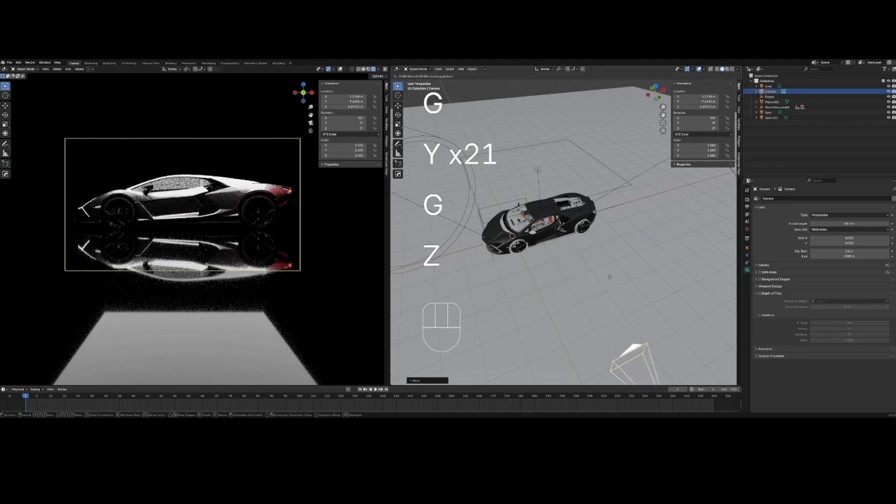
{"action": "key", "text": "z"}
{"action": "key", "text": "z"}
{"action": "key", "text": "z"}
{"action": "key", "text": "z"}
{"action": "key", "text": "z"}
{"action": "key", "text": "z"}
{"action": "key", "text": "z"}
{"action": "key", "text": "z"}
{"action": "key", "text": "z"}
{"action": "key", "text": "z"}
{"action": "key", "text": "z"}
{"action": "key", "text": "z"}
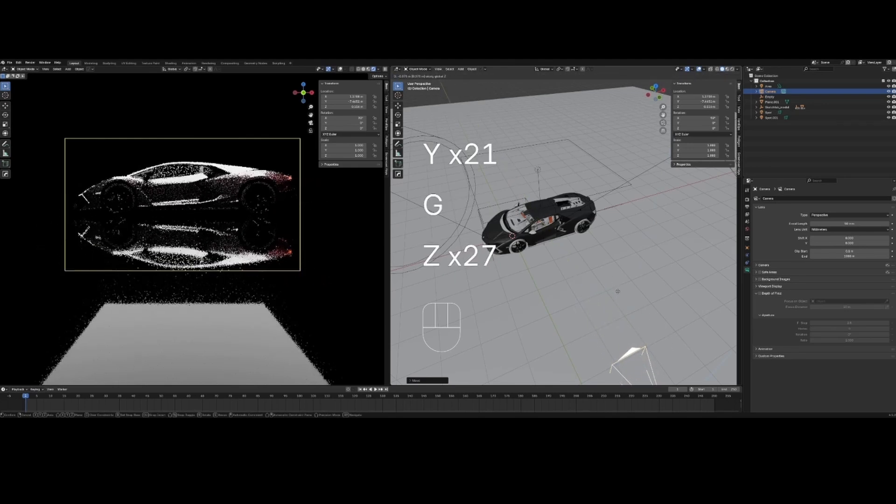
{"action": "left_click", "coordinate": [514, 306]}
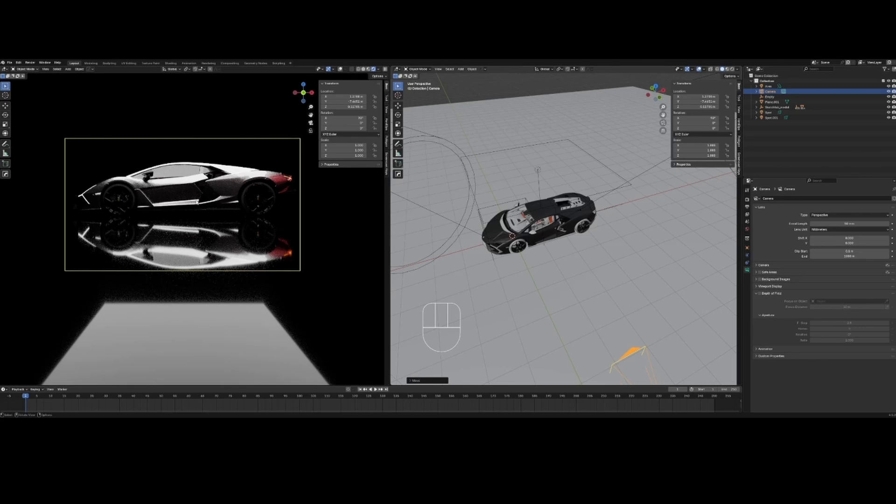
{"action": "scroll", "coordinate": [280, 220], "scroll_direction": "down", "scroll_amount": 3}
{"action": "middle_click_drag", "start_coordinate": [505, 240], "coordinate": [557, 243]}
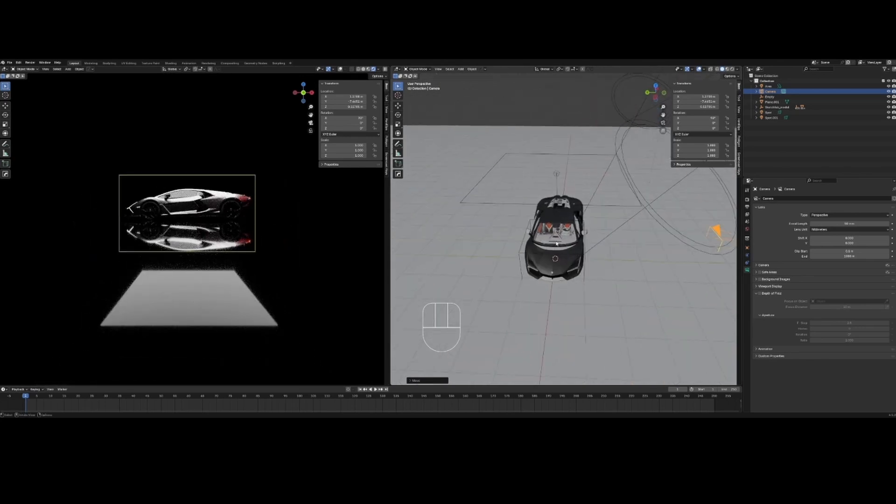